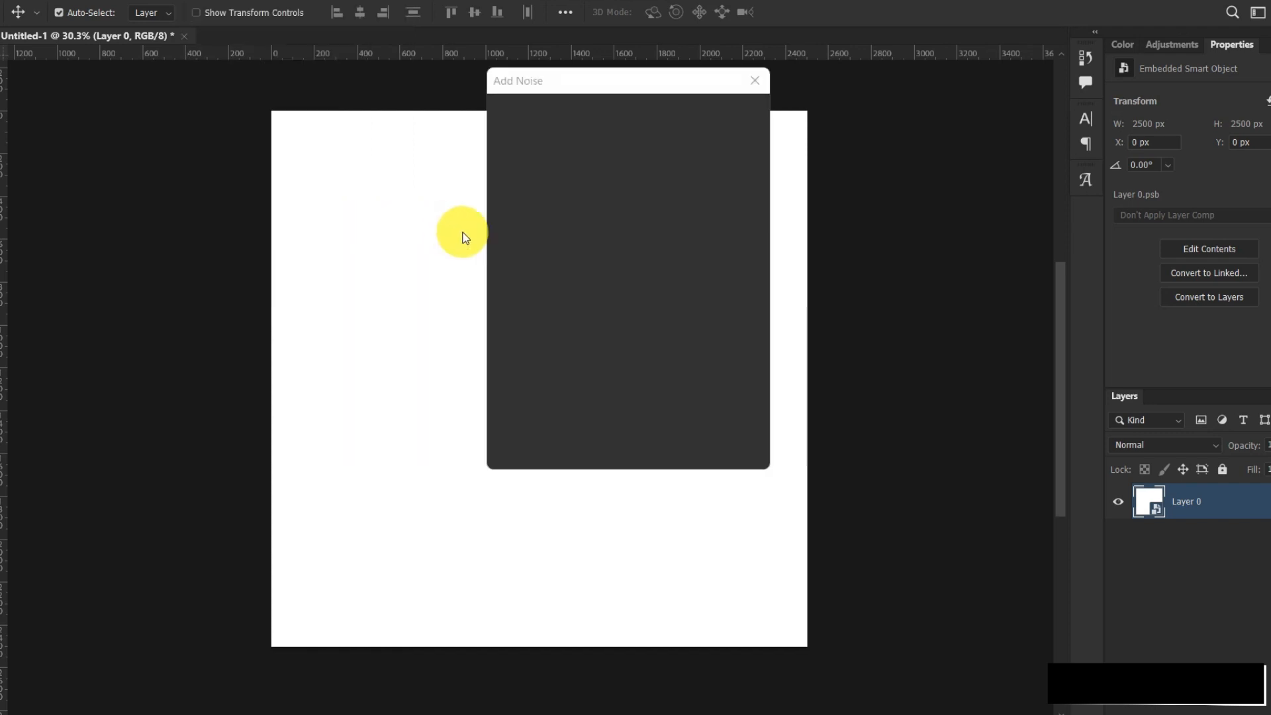
- Apply Add Noise to Layer 0 at 16.80 % with uniform distribution
drag(531, 346, 534, 350)
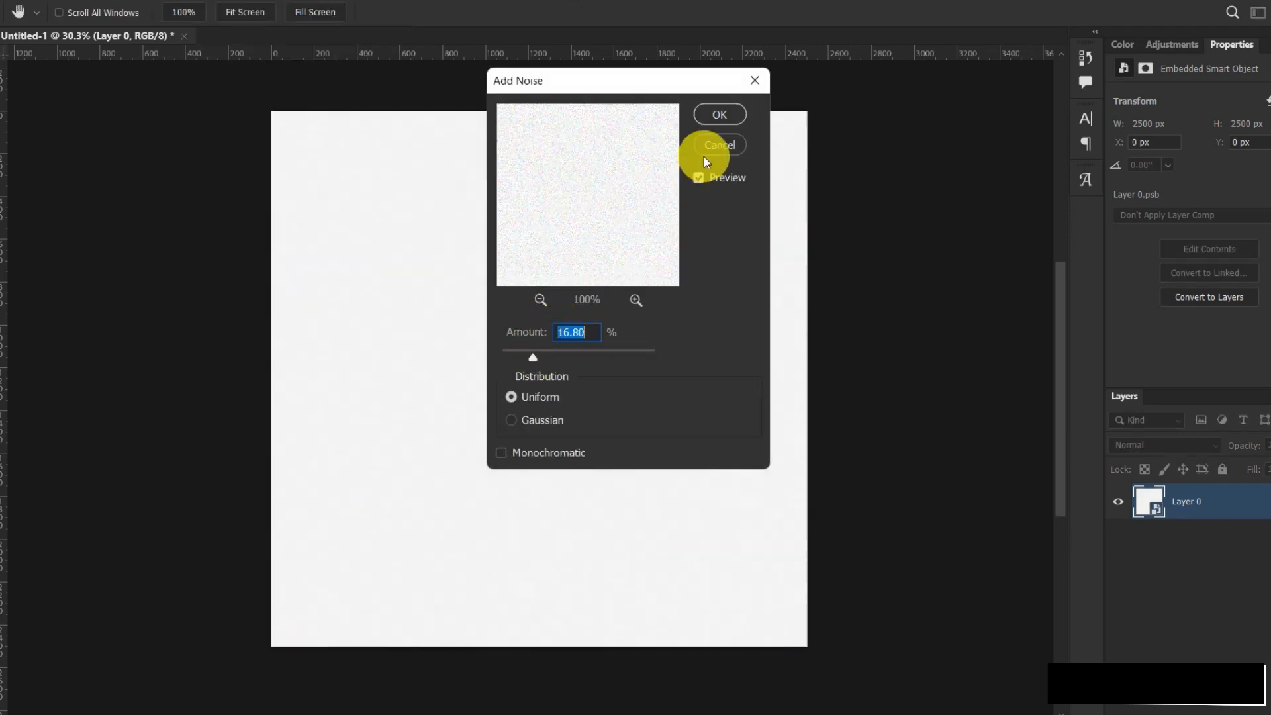
click(719, 114)
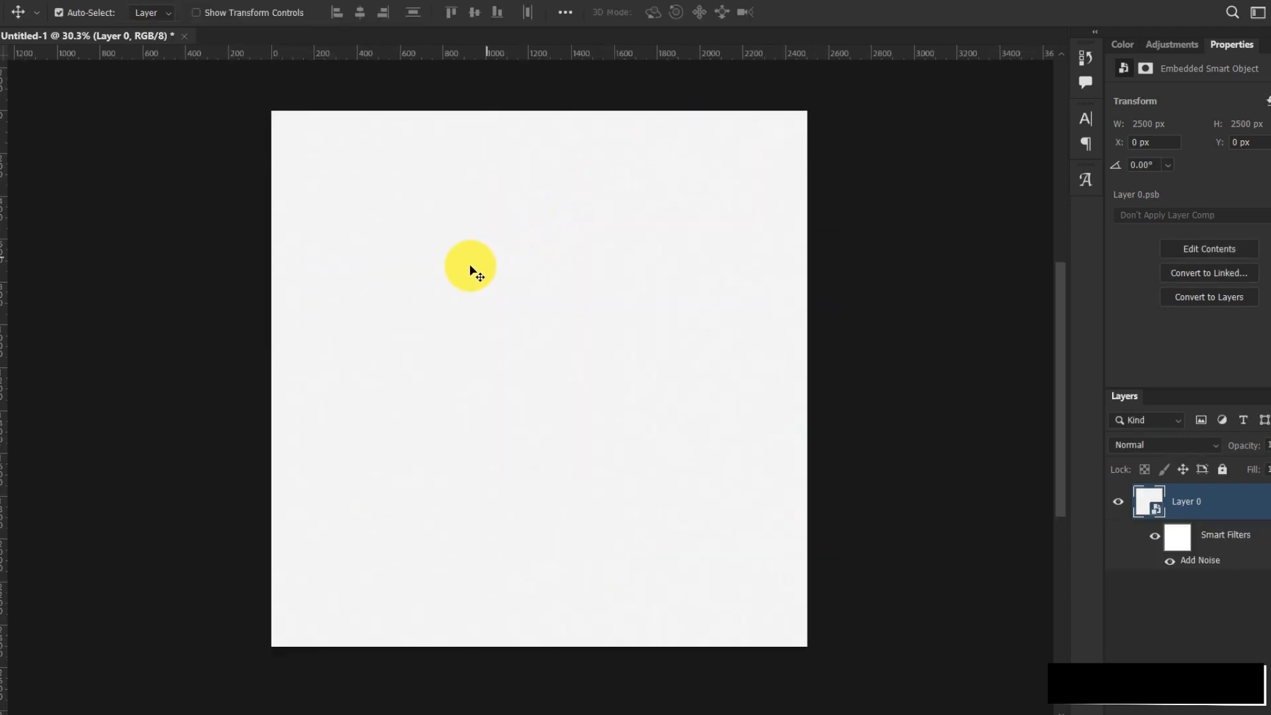
- Add two separate text layers on the canvas in 10 pt Arapey, reading SWEET and DREAMS
key(t)
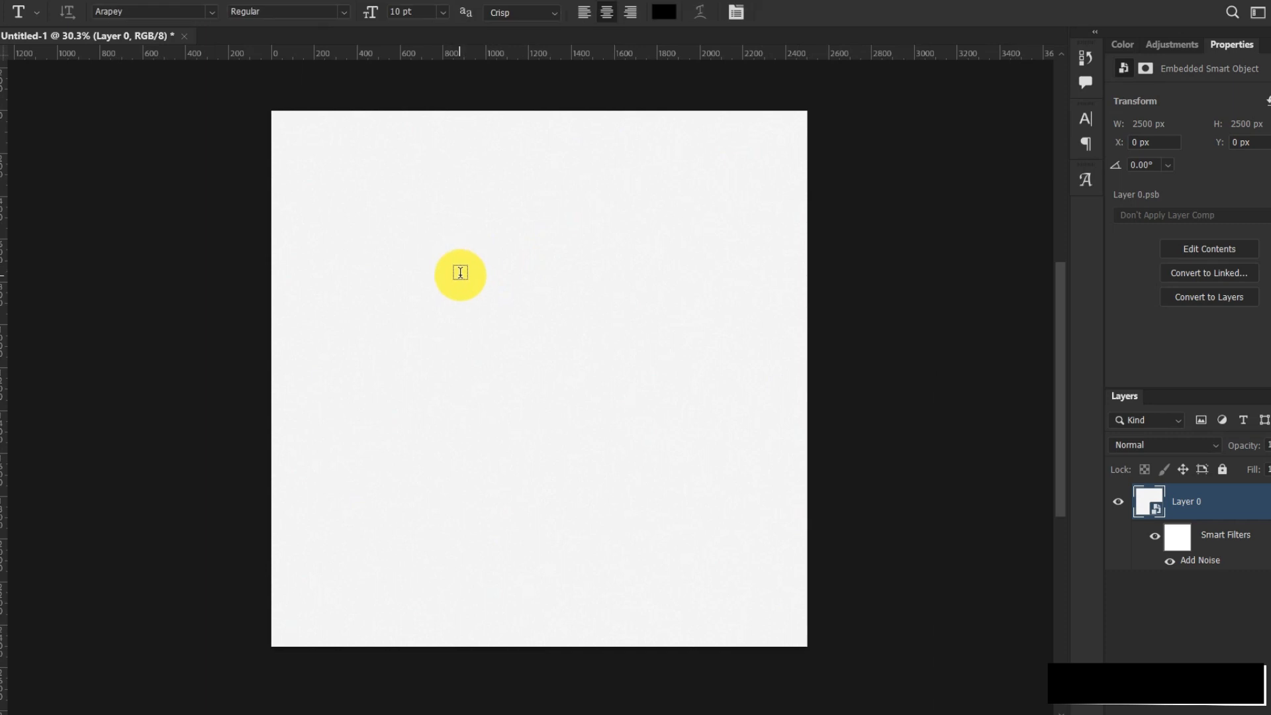
click(460, 273)
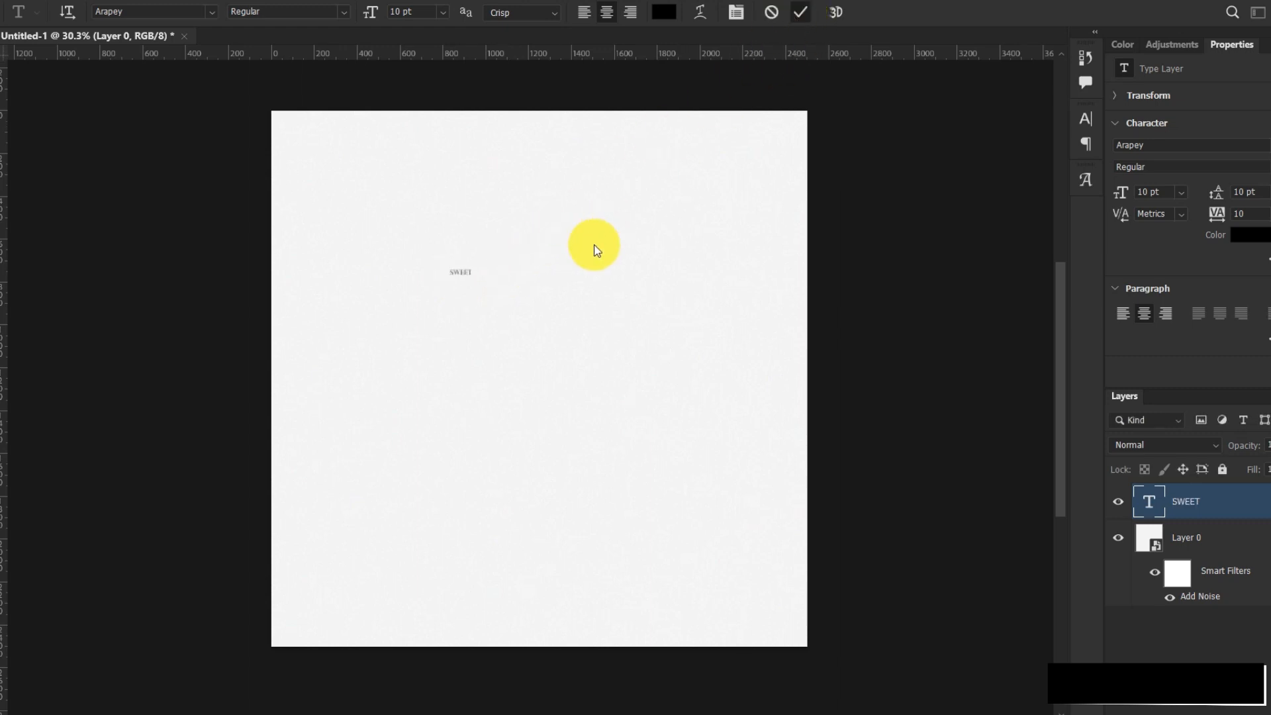
click(530, 316)
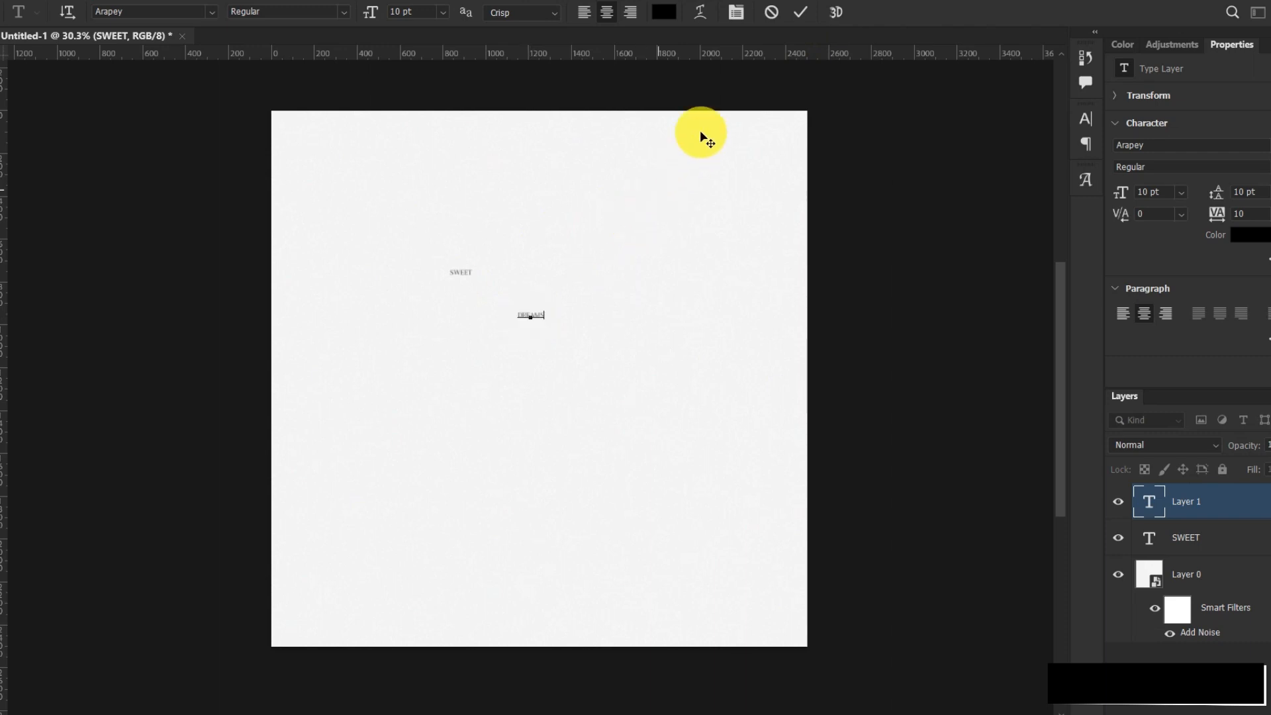
key(v)
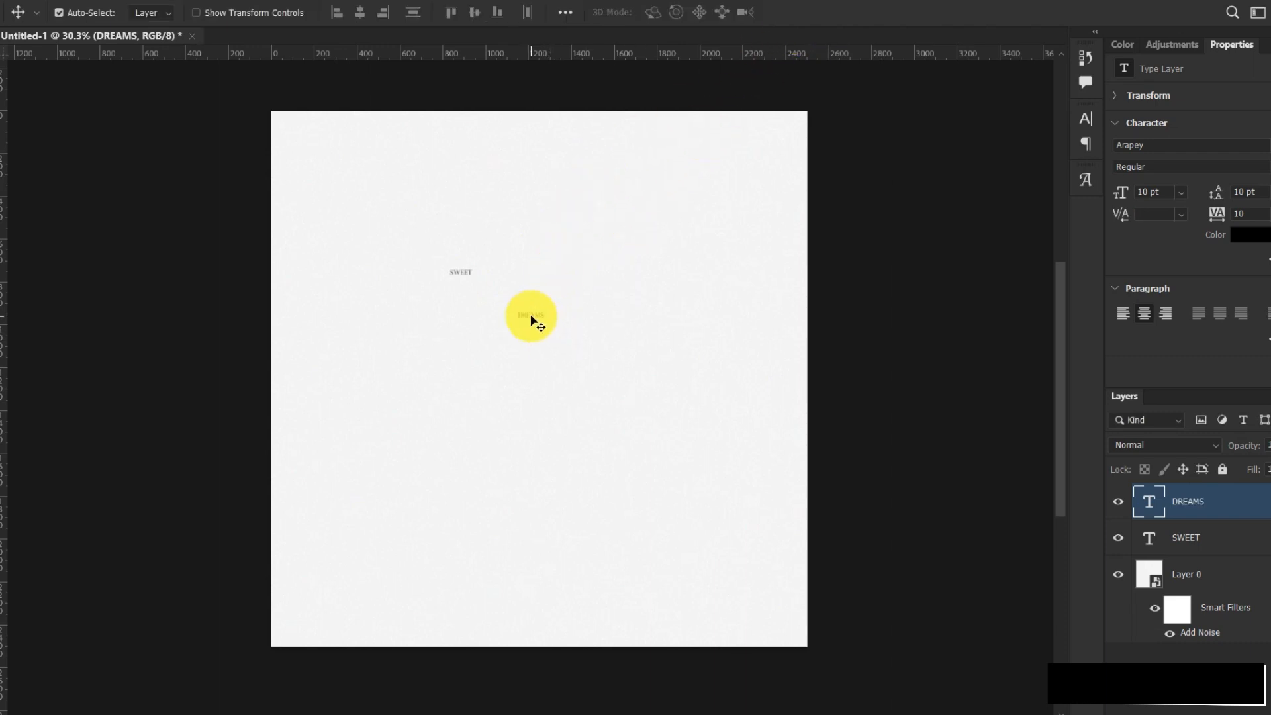
- Enlarge the DREAMS text to about 114 pt in the upper half of the canvas
key(ctrl+t)
drag(530, 319, 537, 402)
key(Return)
- Enlarge the SWEET text to about 65 pt, centre it, and move DREAMS up directly beneath it
click(463, 274)
key(ctrl+t)
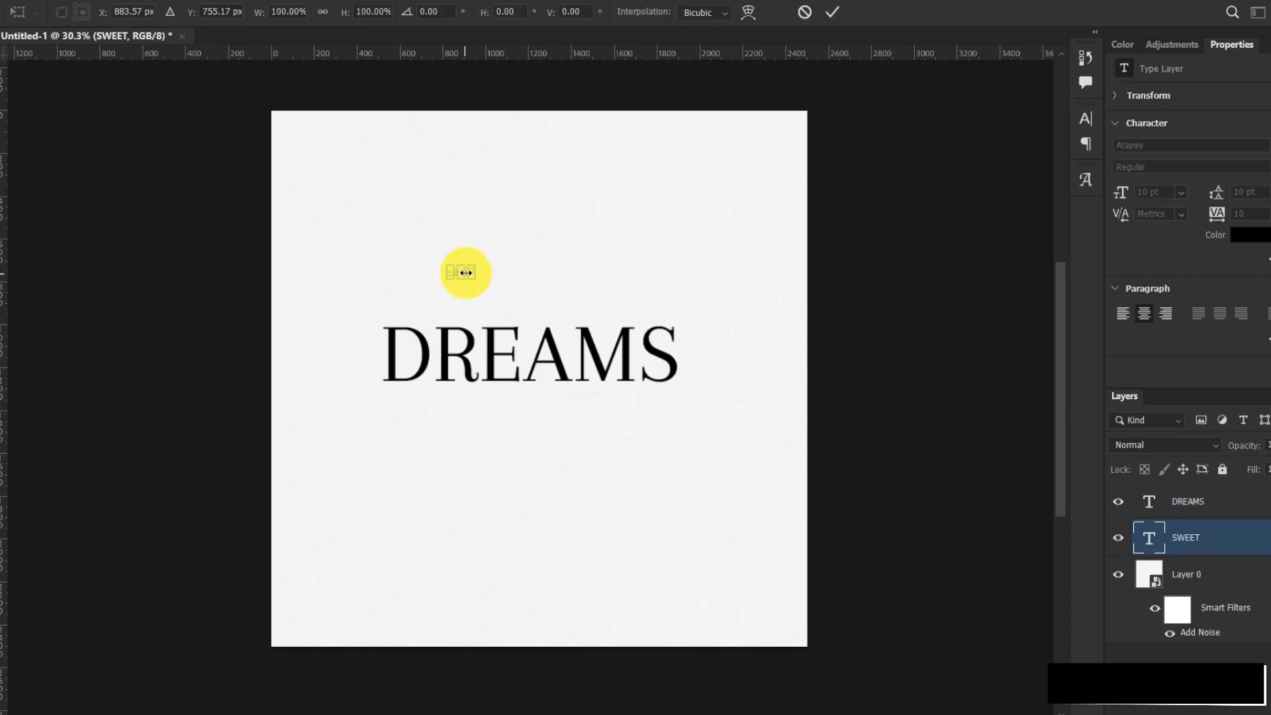
drag(458, 264, 546, 269)
key(Return)
drag(574, 351, 584, 312)
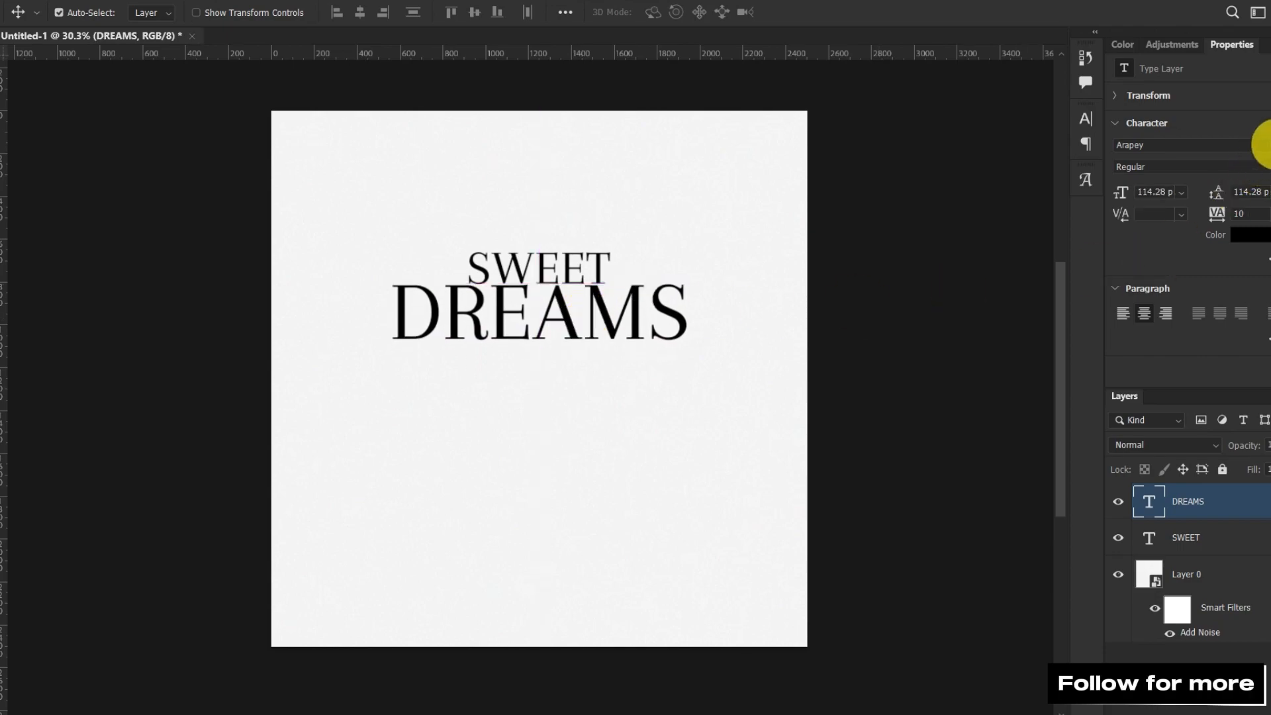
- Set the DREAMS text's font to PSYCHO PERSONAL USE
click(1265, 145)
scroll(1119, 450, down, 20)
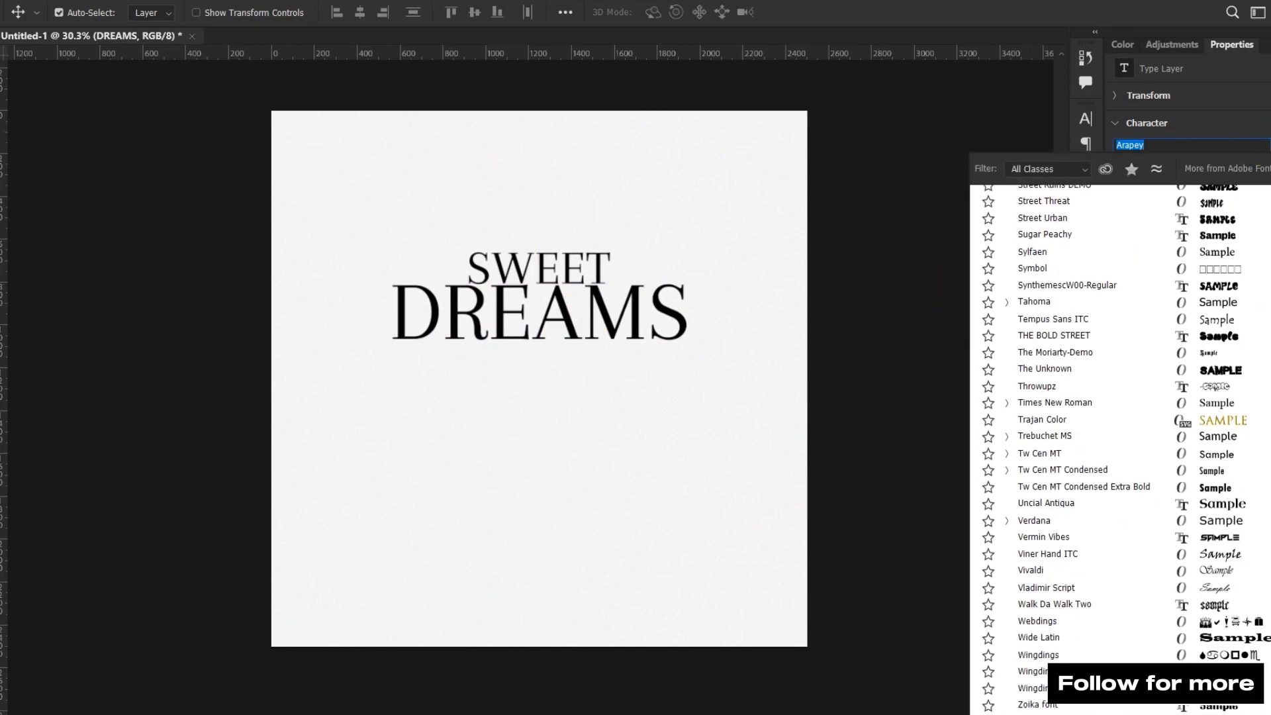
scroll(1119, 451, up, 4)
scroll(1112, 447, up, 15)
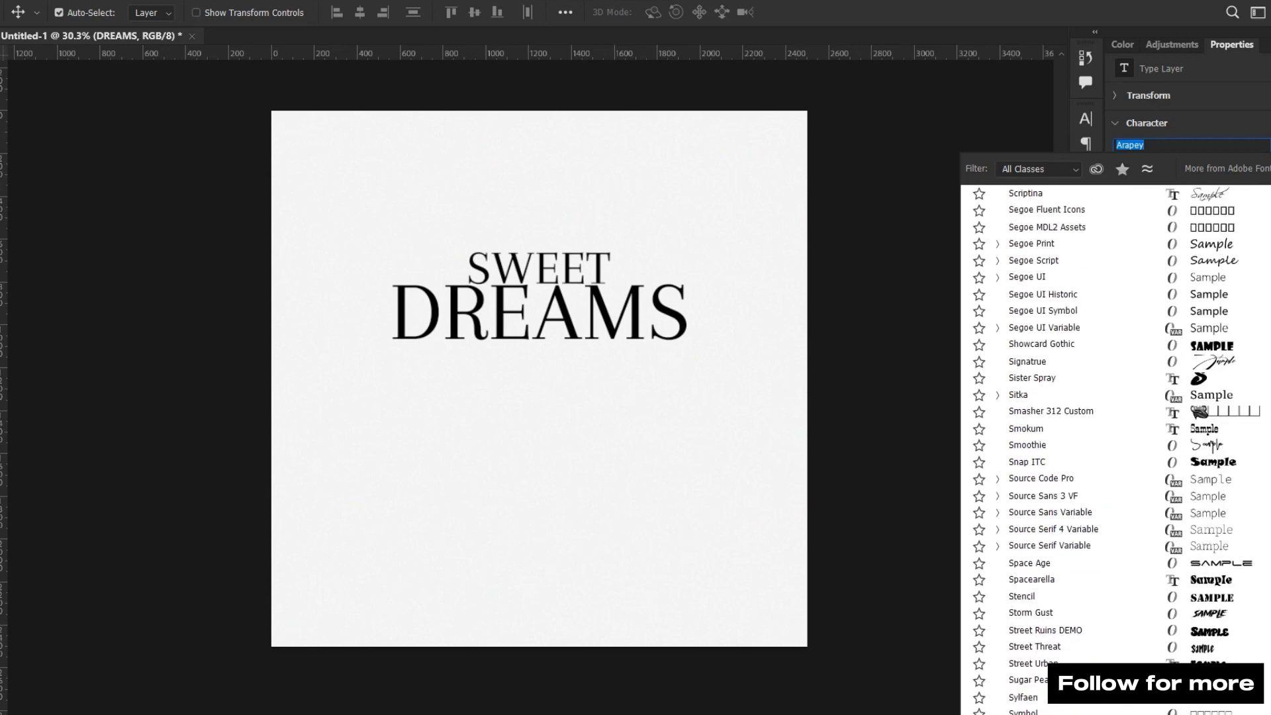
scroll(1115, 450, up, 9)
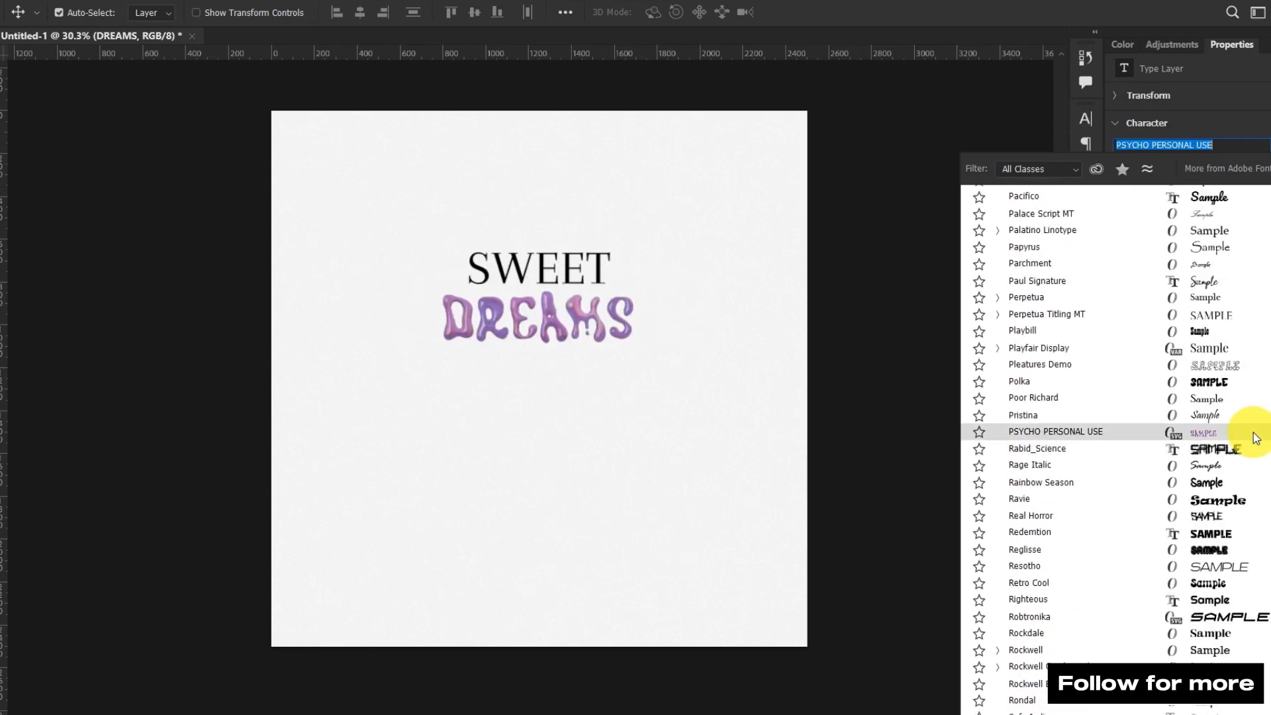
click(1253, 434)
click(731, 244)
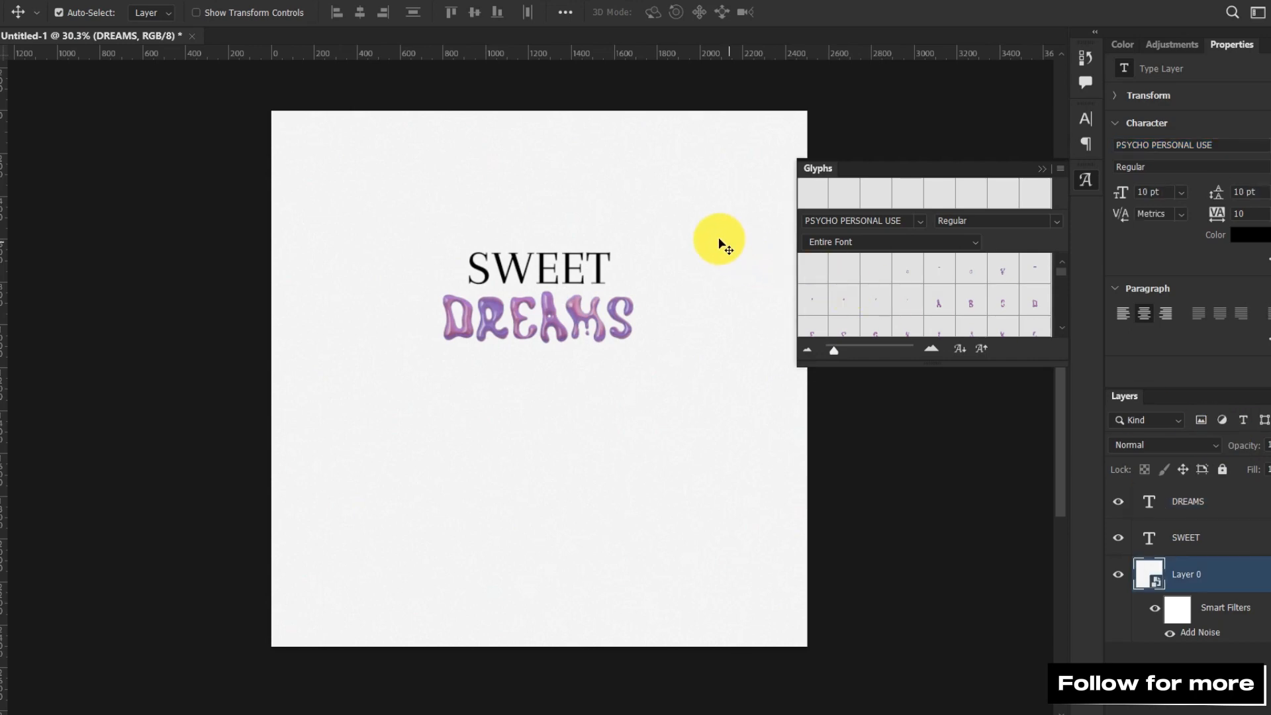
- Close the Glyphs panel and set the SWEET text's font to Impact
click(593, 265)
click(1044, 166)
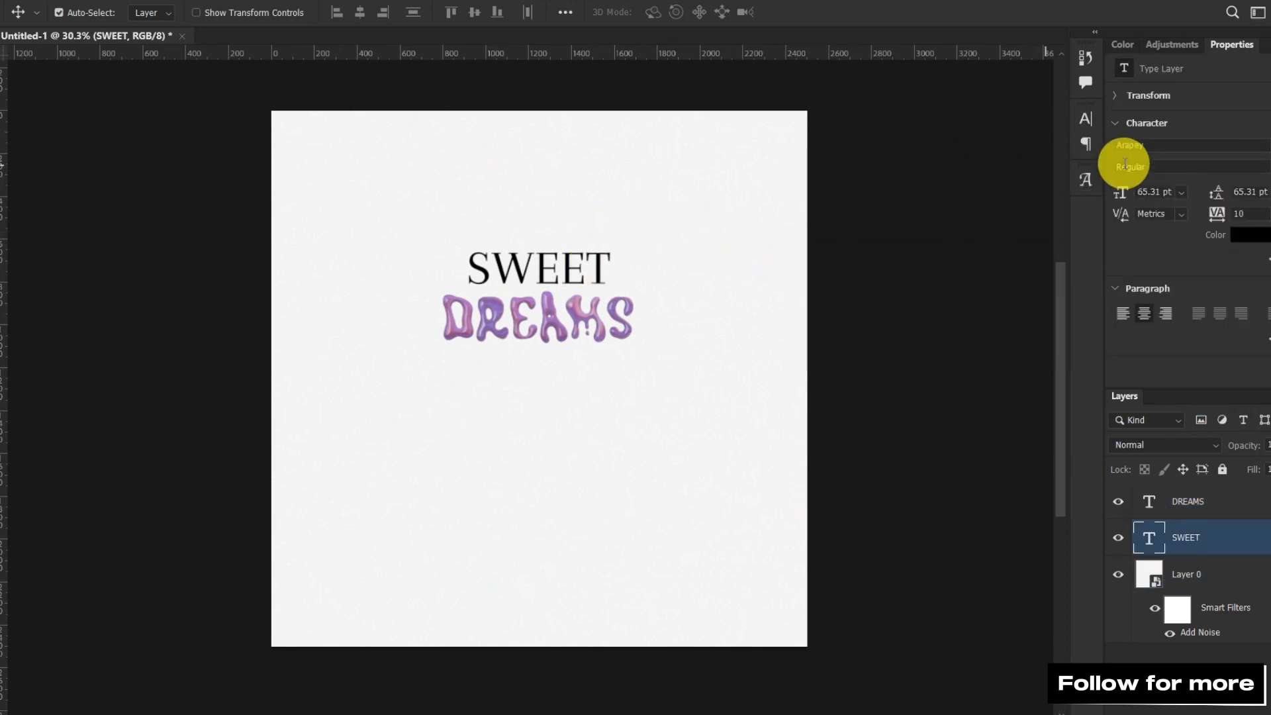
click(1266, 145)
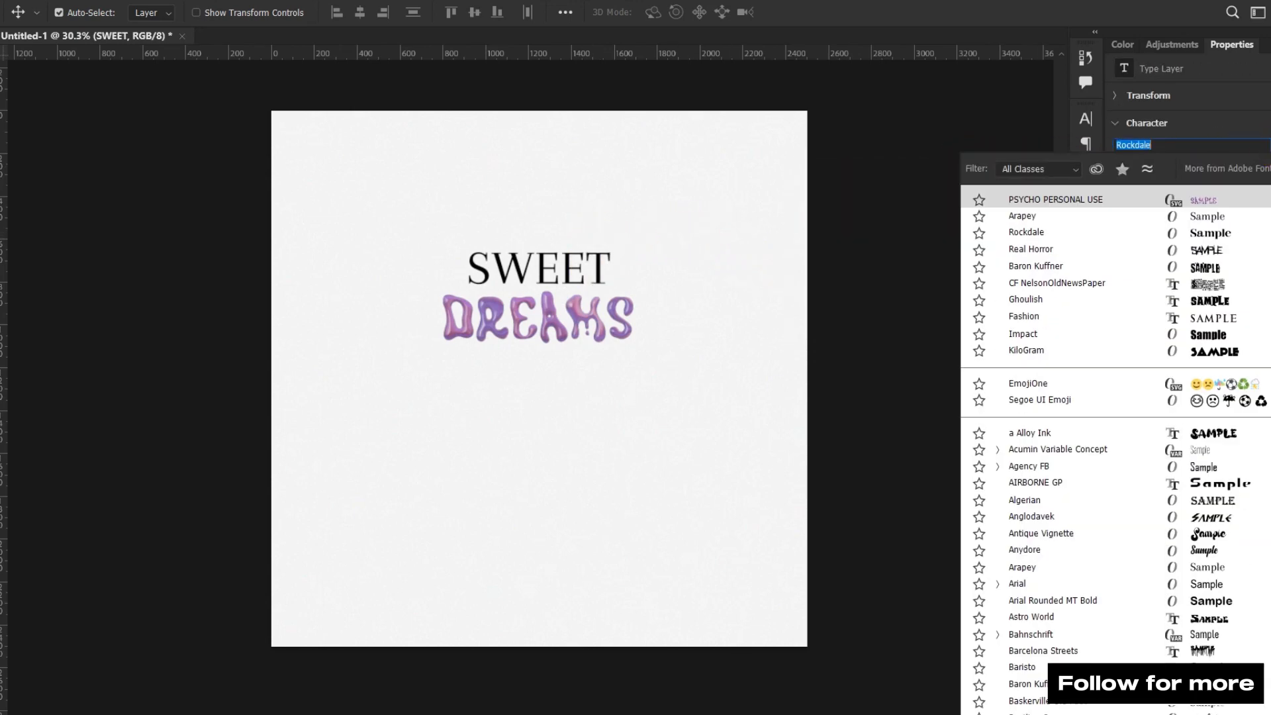
click(1233, 335)
- Show the canvas grid and scale the SWEET text to about 259%, centred horizontally in the upper half
click(1007, 306)
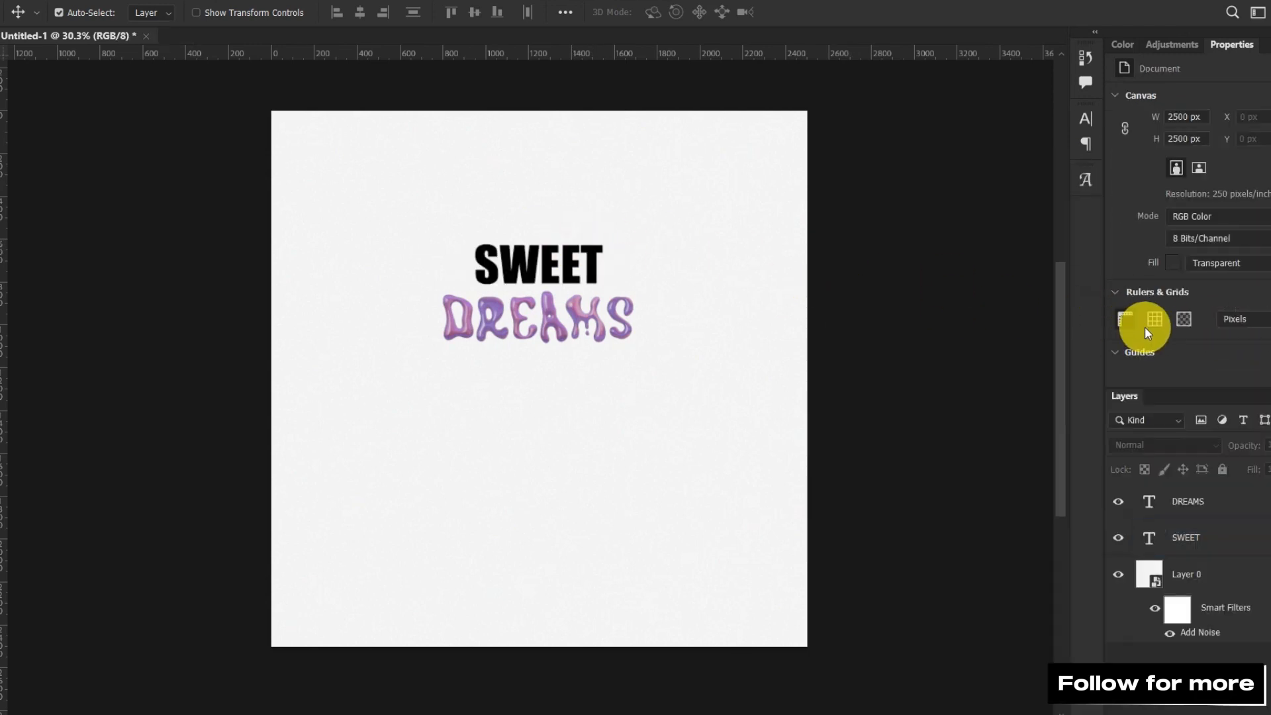
click(1155, 319)
scroll(584, 271, up, 1)
click(584, 271)
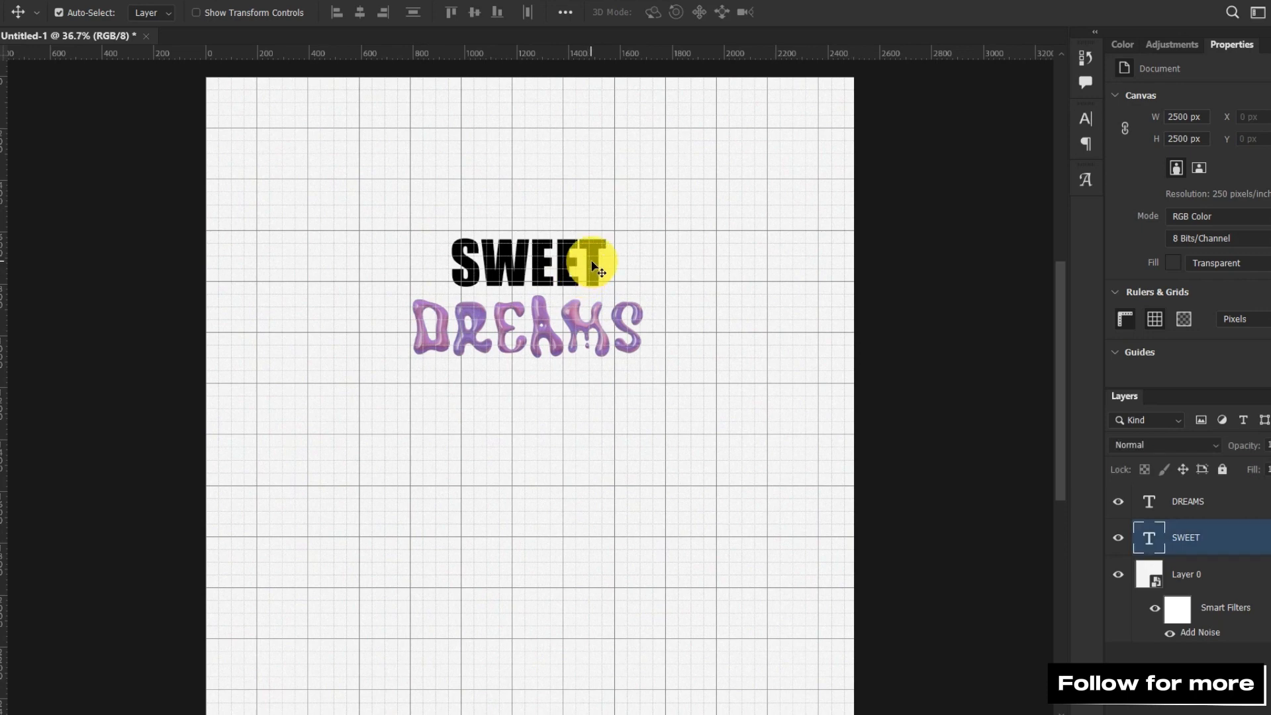
key(ctrl+t)
drag(531, 233, 543, 290)
drag(530, 352, 534, 398)
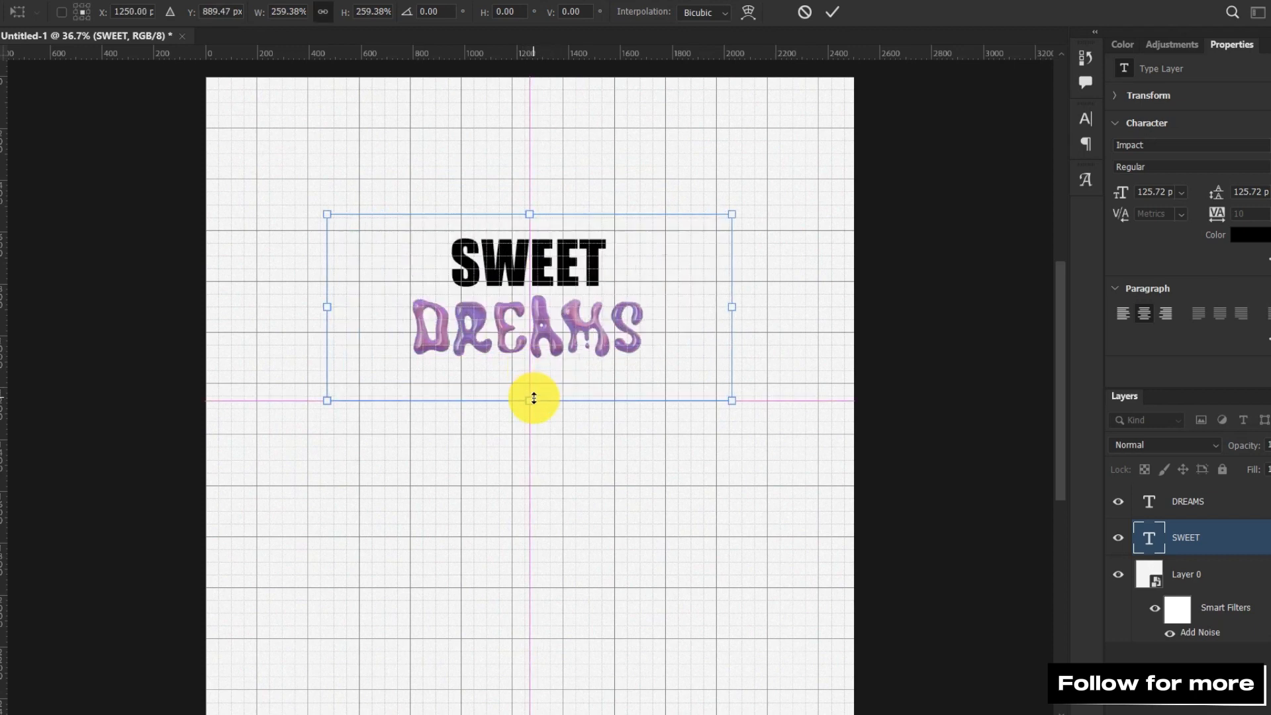
key(Return)
- Scale the DREAMS text to about 233% and centre it so it overlaps the lower part of SWEET
click(541, 331)
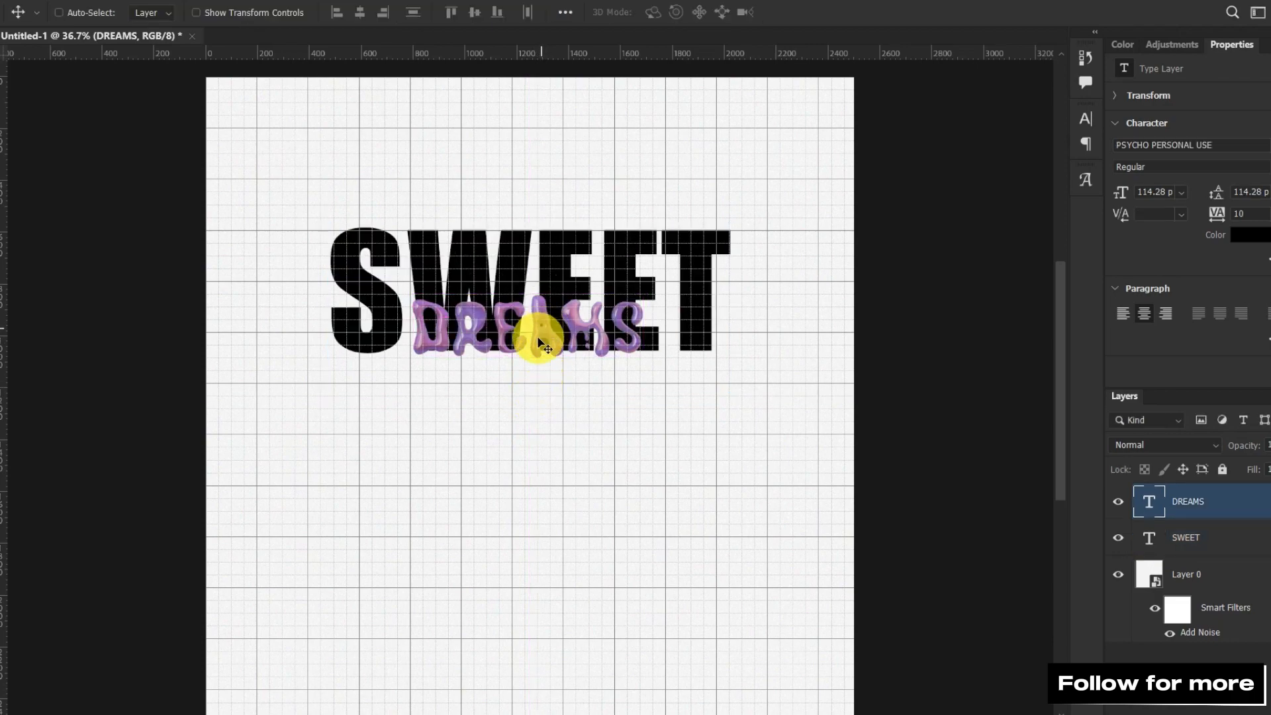
key(ctrl+t)
drag(526, 359, 525, 485)
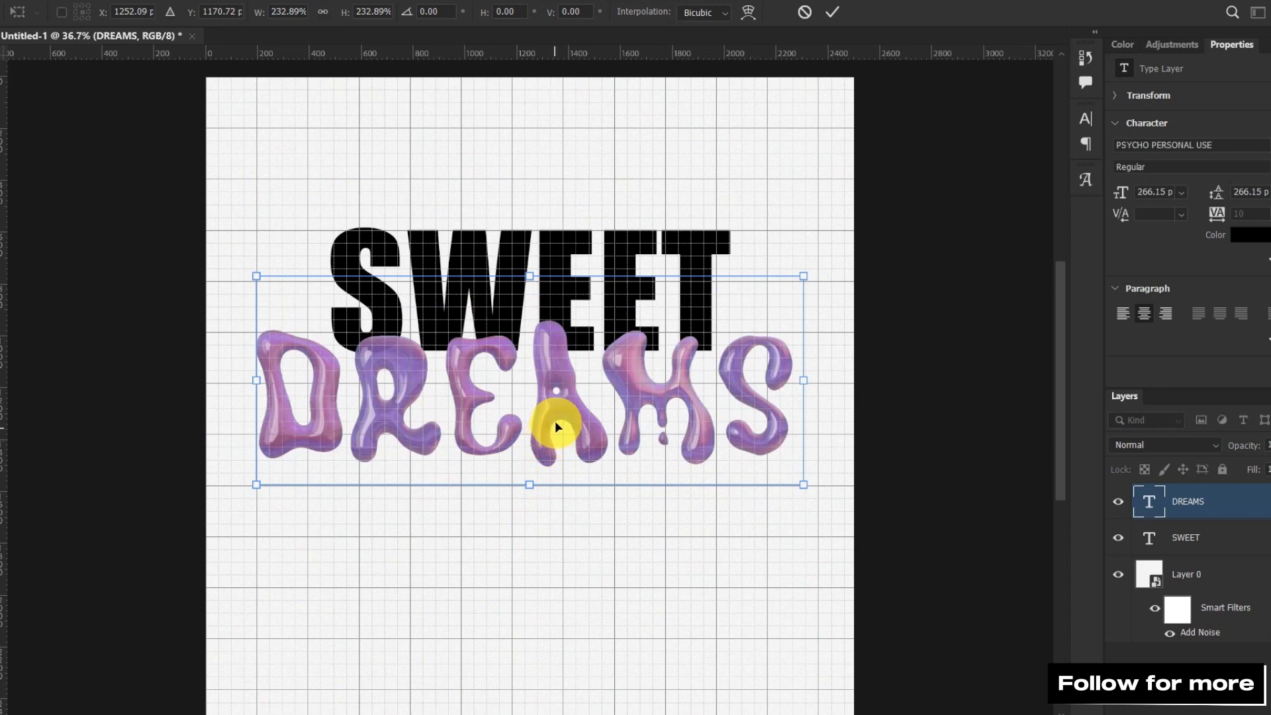
drag(554, 424, 554, 413)
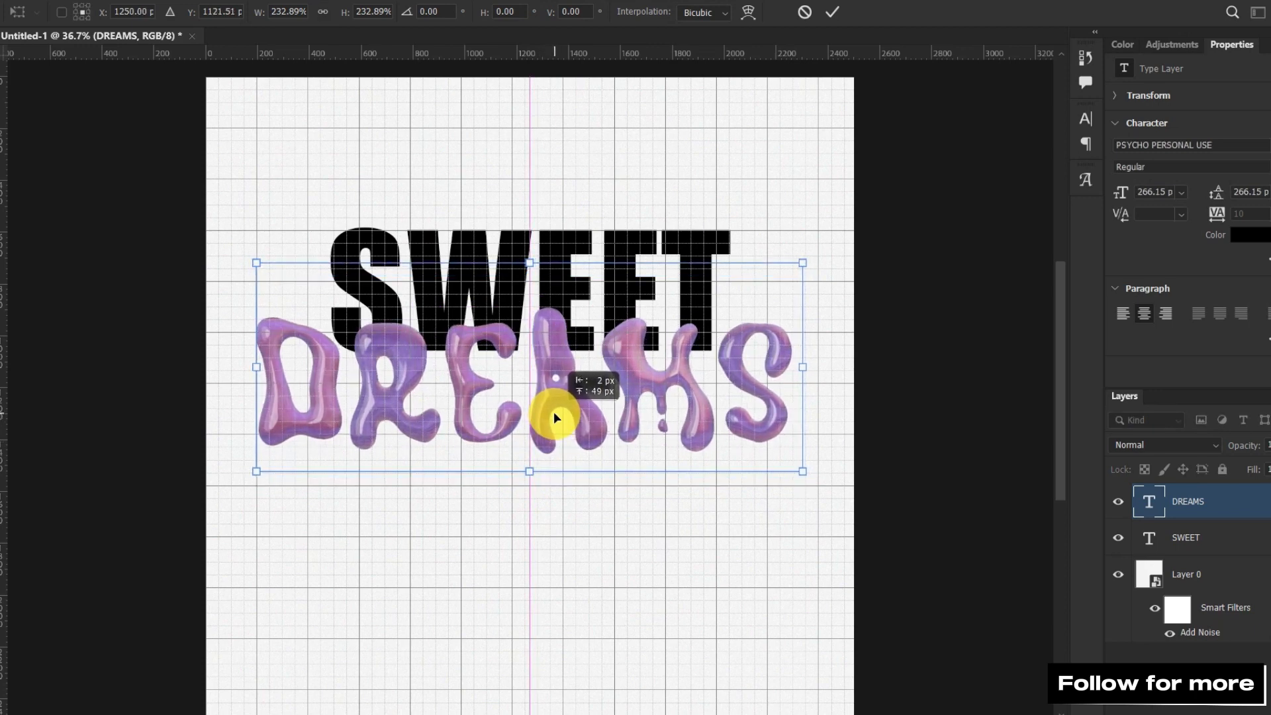
key(Escape)
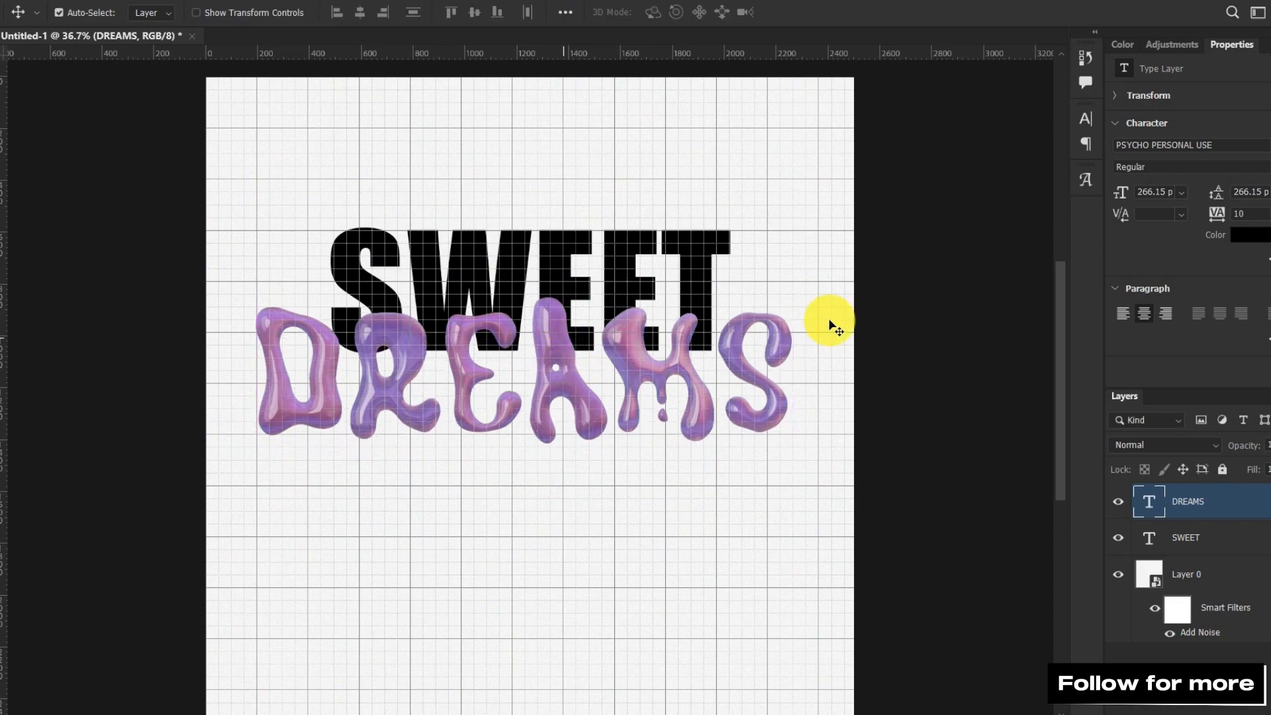
click(664, 341)
- Add a text layer reading Eurythmics in the lower part of the canvas and set its font to Arapey
scroll(664, 341, down, 1)
scroll(528, 475, down, 1)
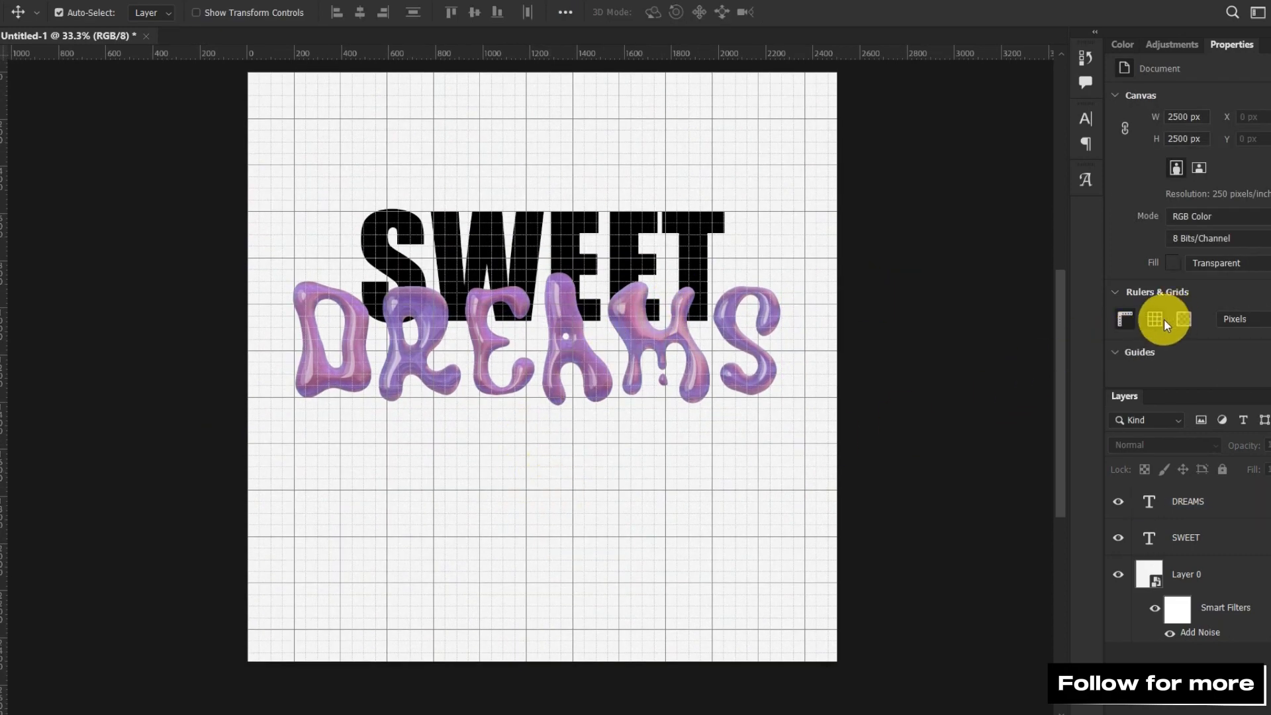
key(t)
click(490, 556)
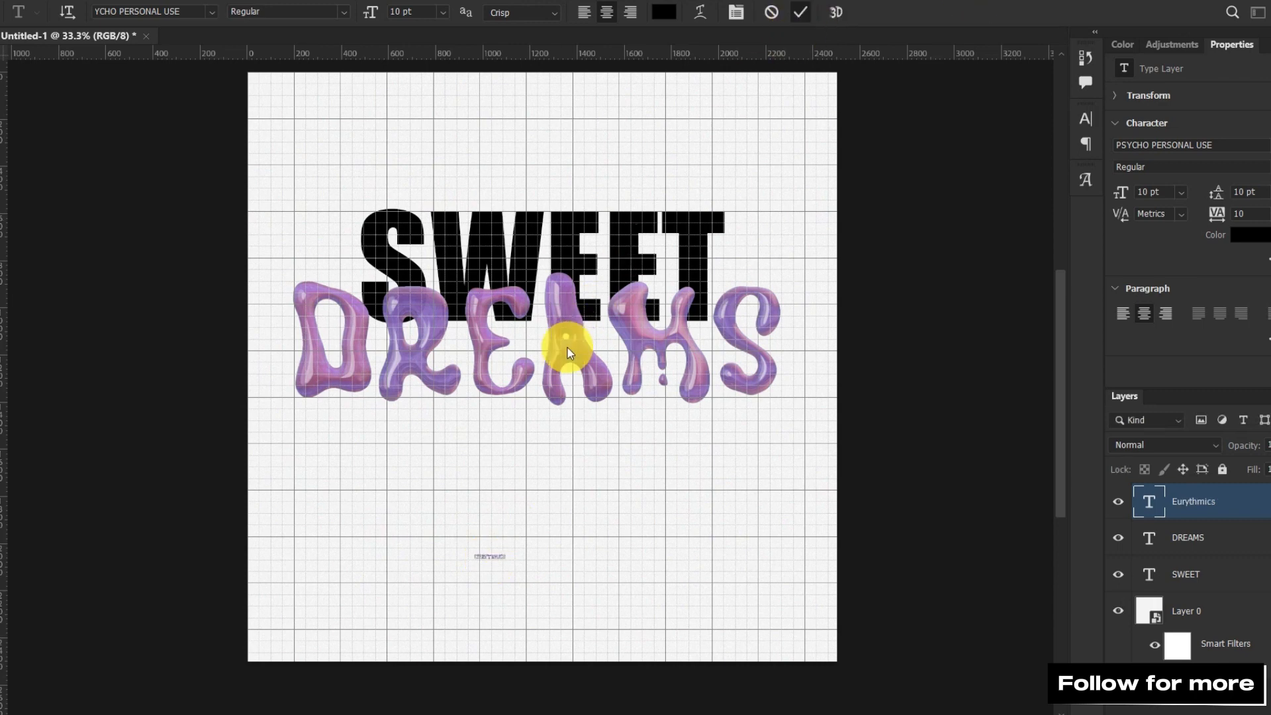
key(v)
click(1270, 146)
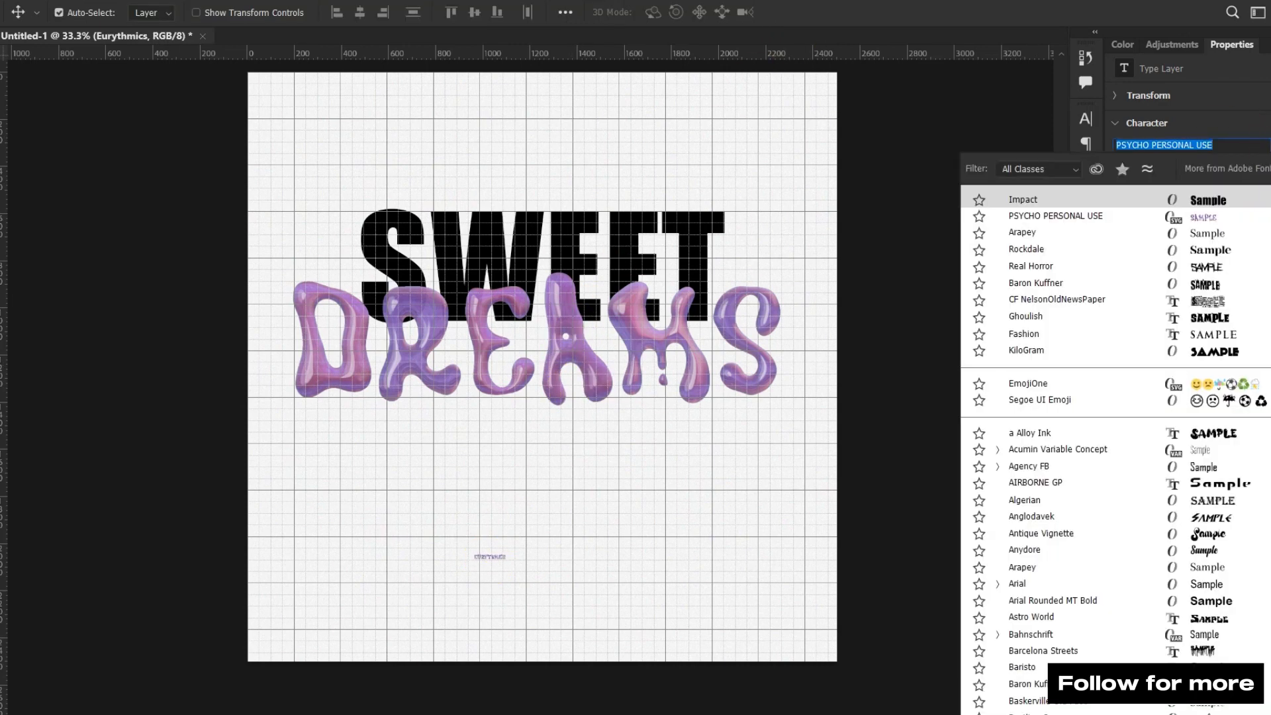
click(1252, 233)
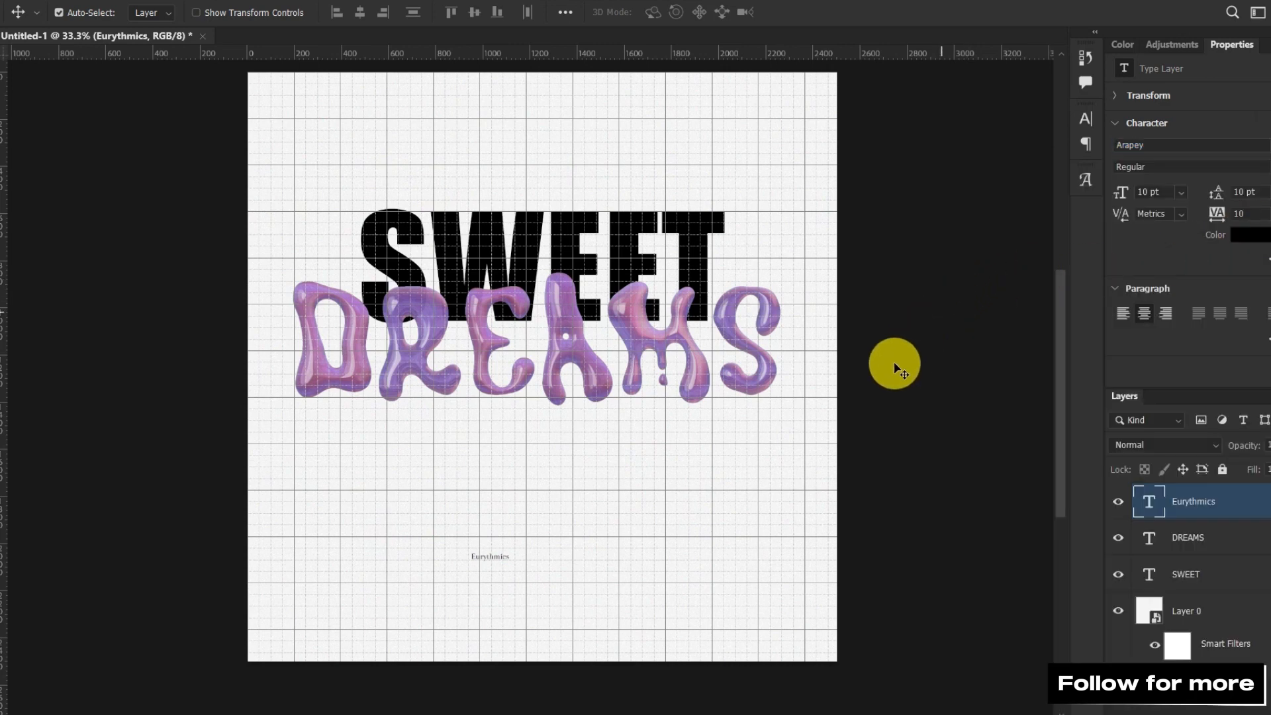
- Enlarge the Eurythmics text, centre it just above the canvas's lower edge, and hide the grid
key(ctrl+t)
drag(488, 559, 545, 629)
key(Return)
click(959, 392)
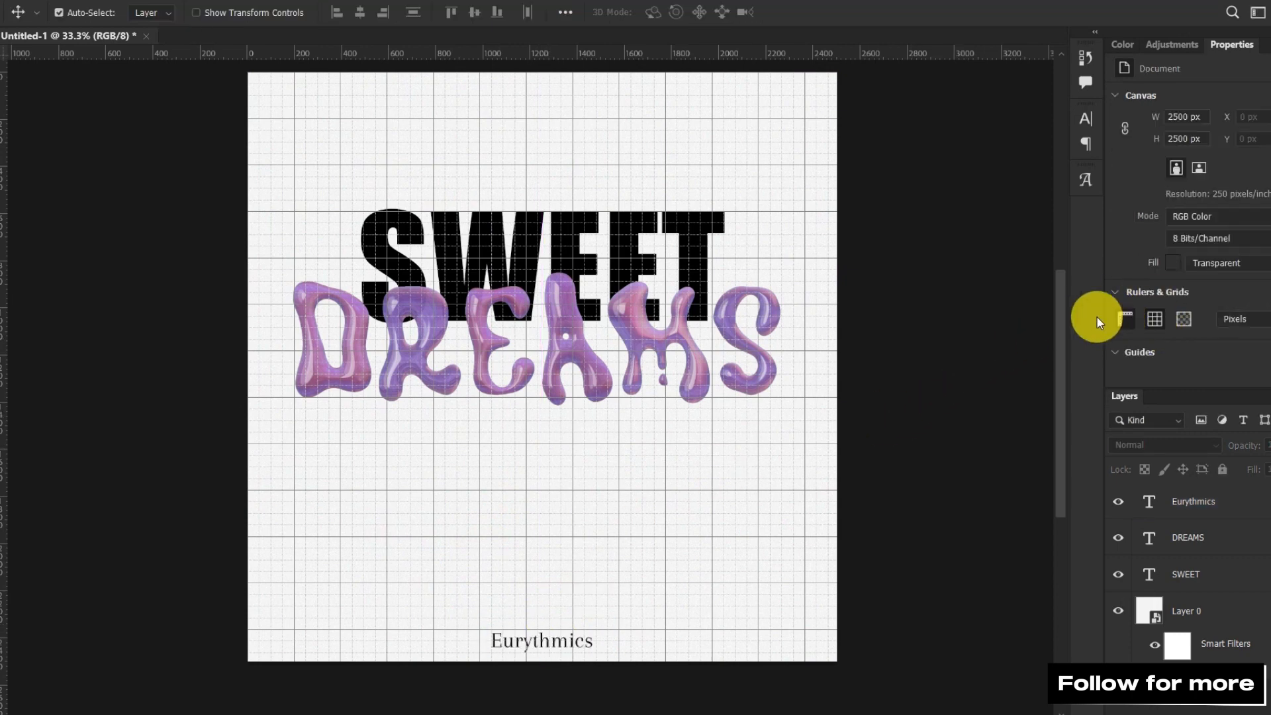
click(1155, 319)
- Open the DREAMS layer's styles beside the artwork and enable a Drop Shadow
scroll(504, 356, down, 1)
click(578, 358)
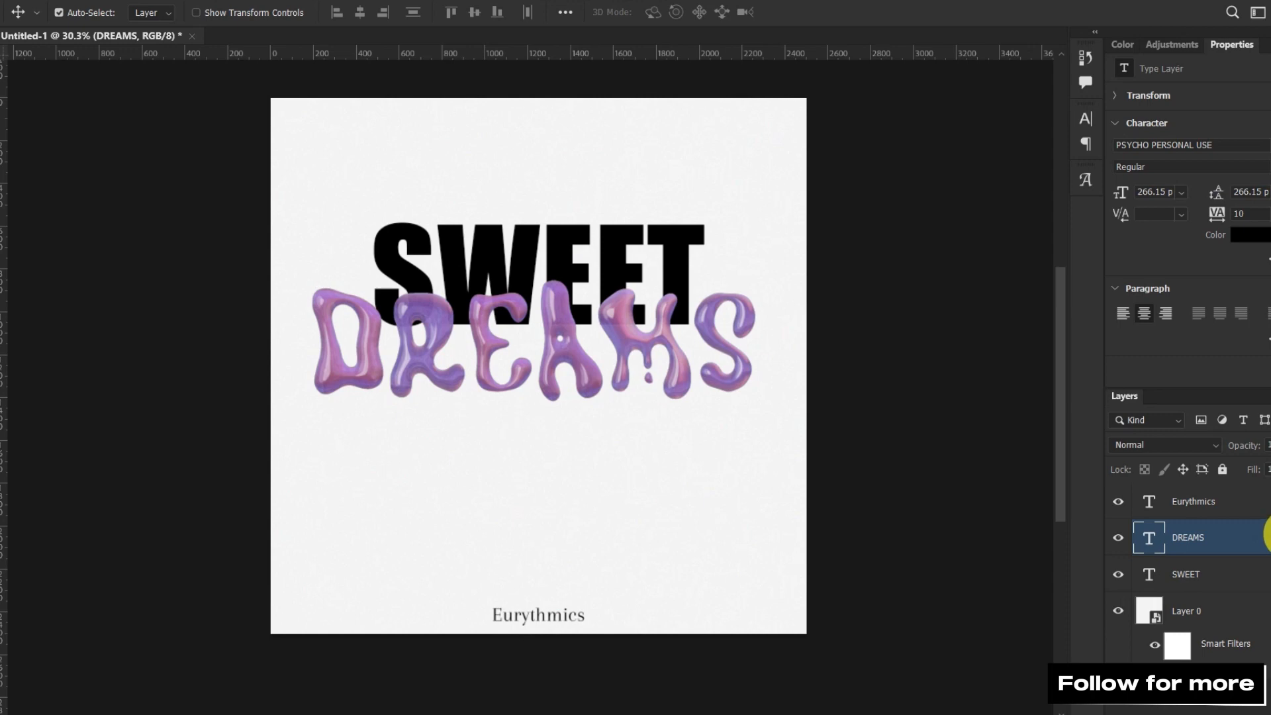
double_click(1270, 535)
drag(772, 106, 940, 109)
drag(656, 297, 513, 297)
drag(923, 105, 859, 108)
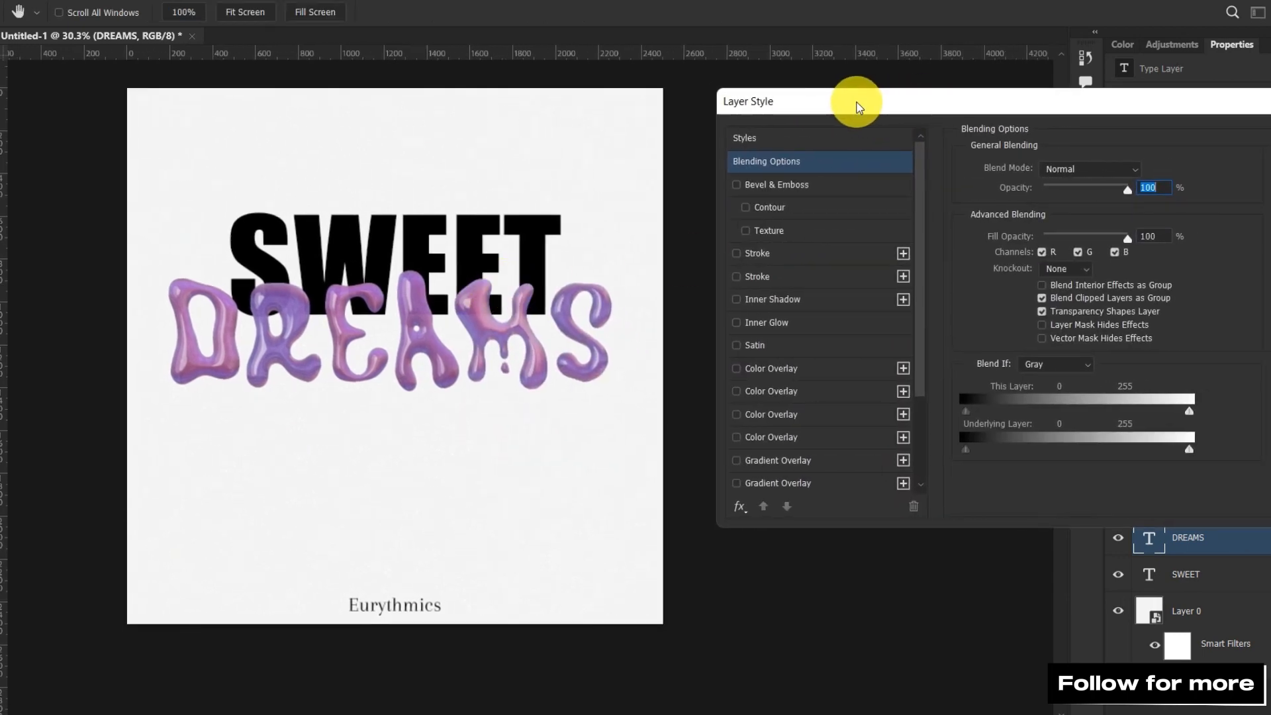
scroll(796, 462, down, 3)
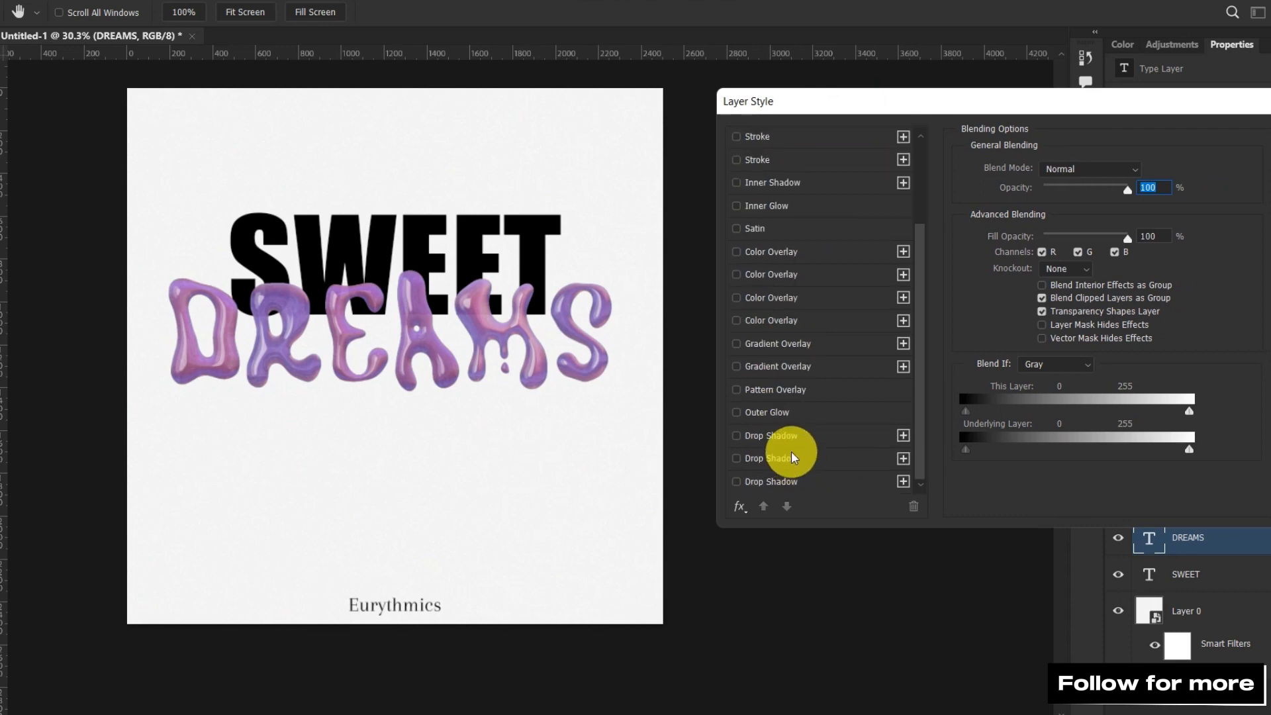
click(768, 435)
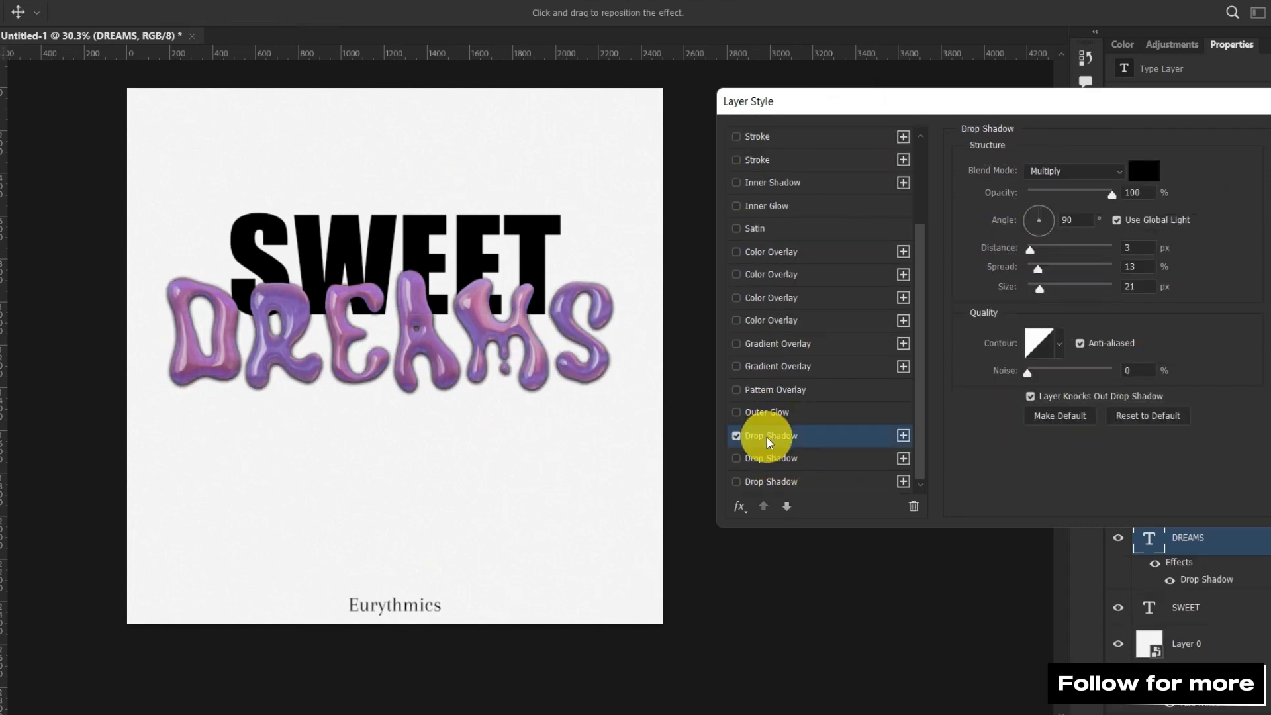
- Set the DREAMS drop shadow to 16 px distance, 20% spread and 13 px size, and apply it
drag(1033, 253, 1037, 289)
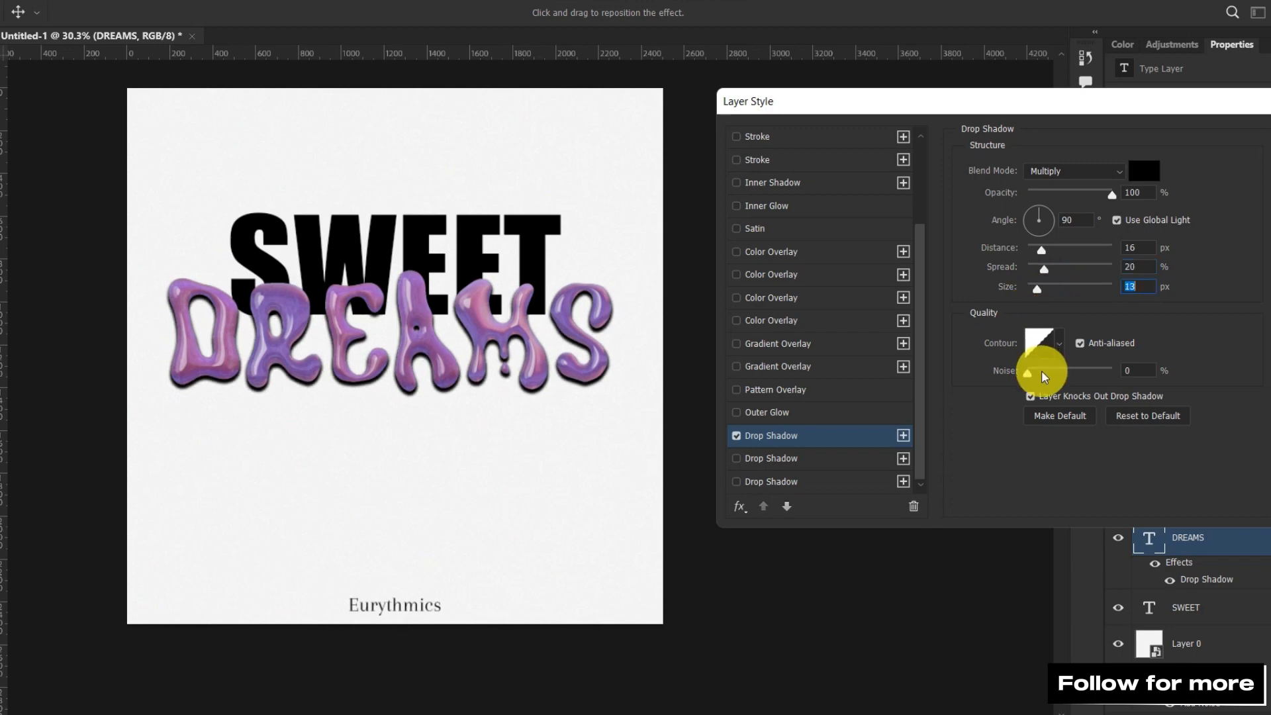
click(1058, 344)
click(953, 410)
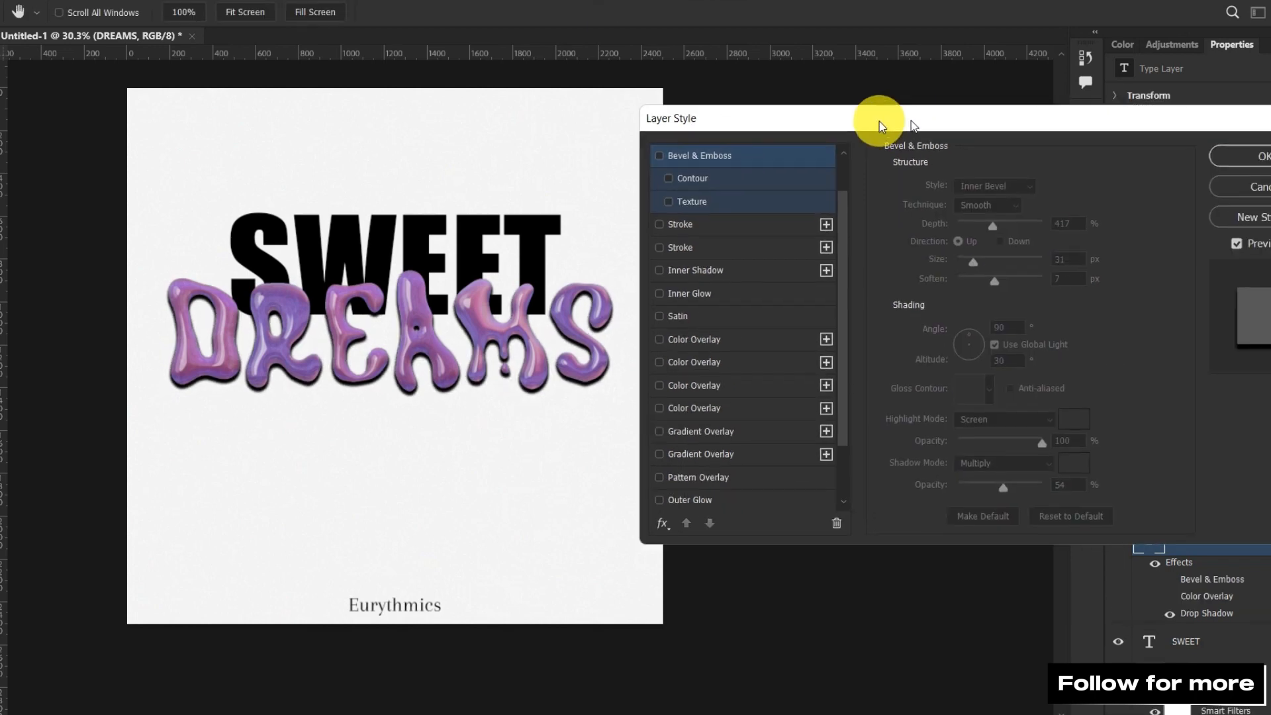
drag(879, 121, 817, 121)
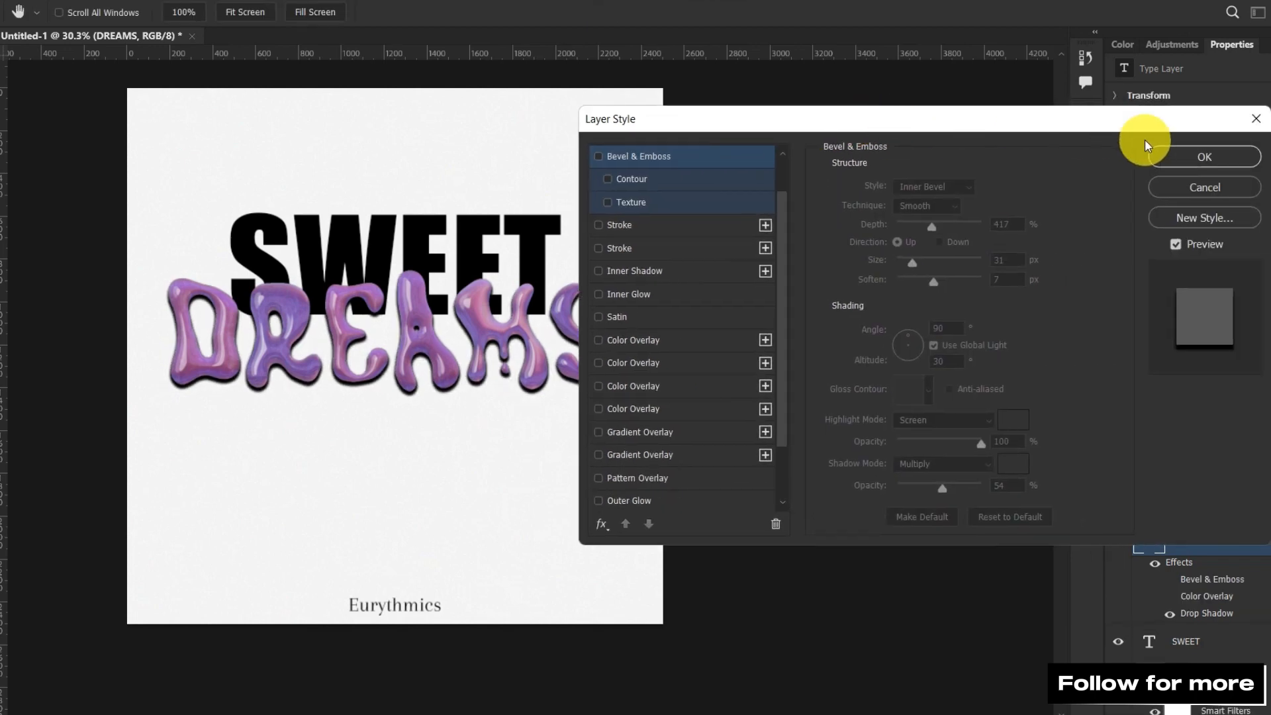
click(1206, 158)
- Select the SWEET text layer and collapse the effects list of the DREAMS layer
click(539, 236)
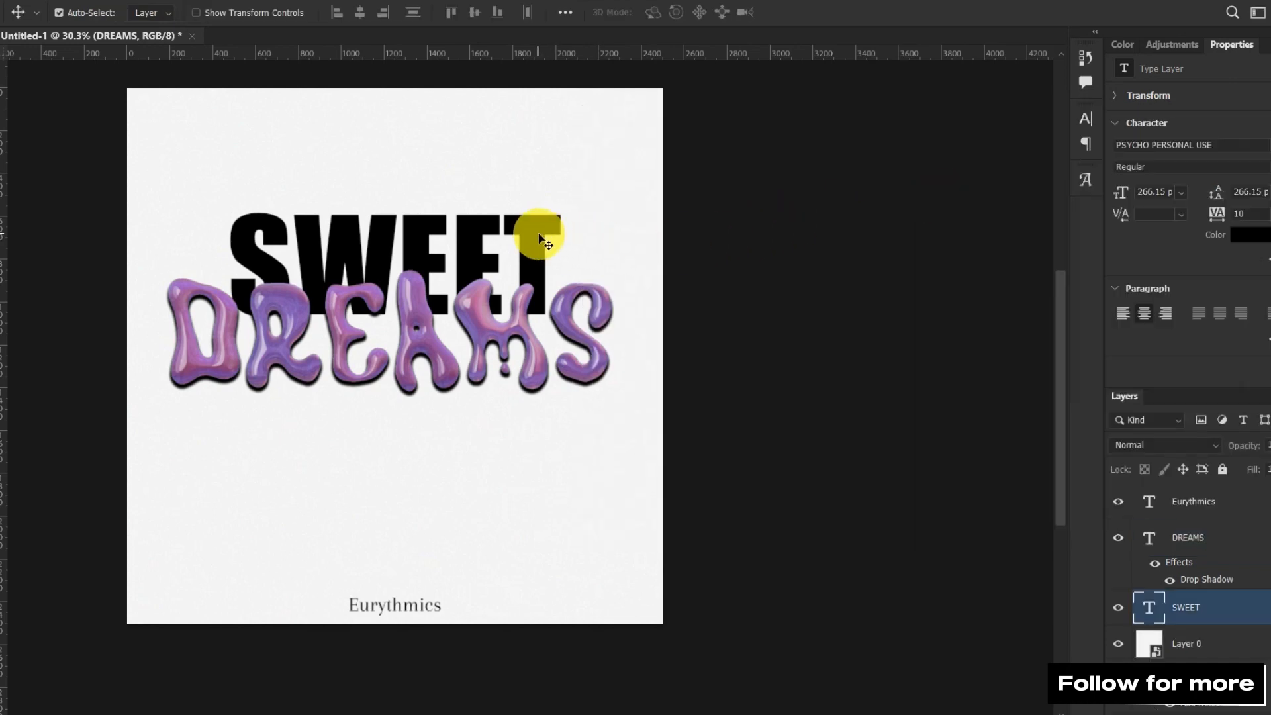
click(1270, 537)
scroll(697, 287, down, 2)
scroll(696, 288, up, 1)
drag(692, 279, 828, 284)
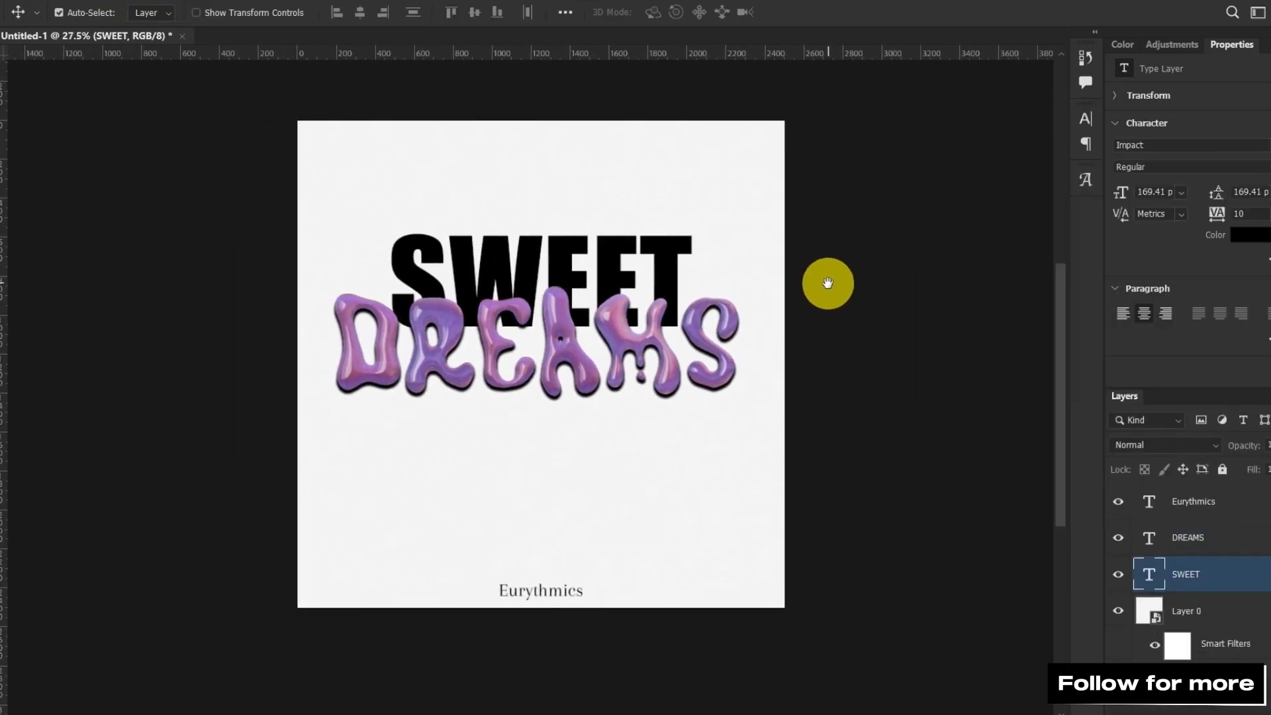
- Embed the pngwing.com (5) star-swirl image from the Downloads folder into the cover
click(845, 298)
click(5, 0)
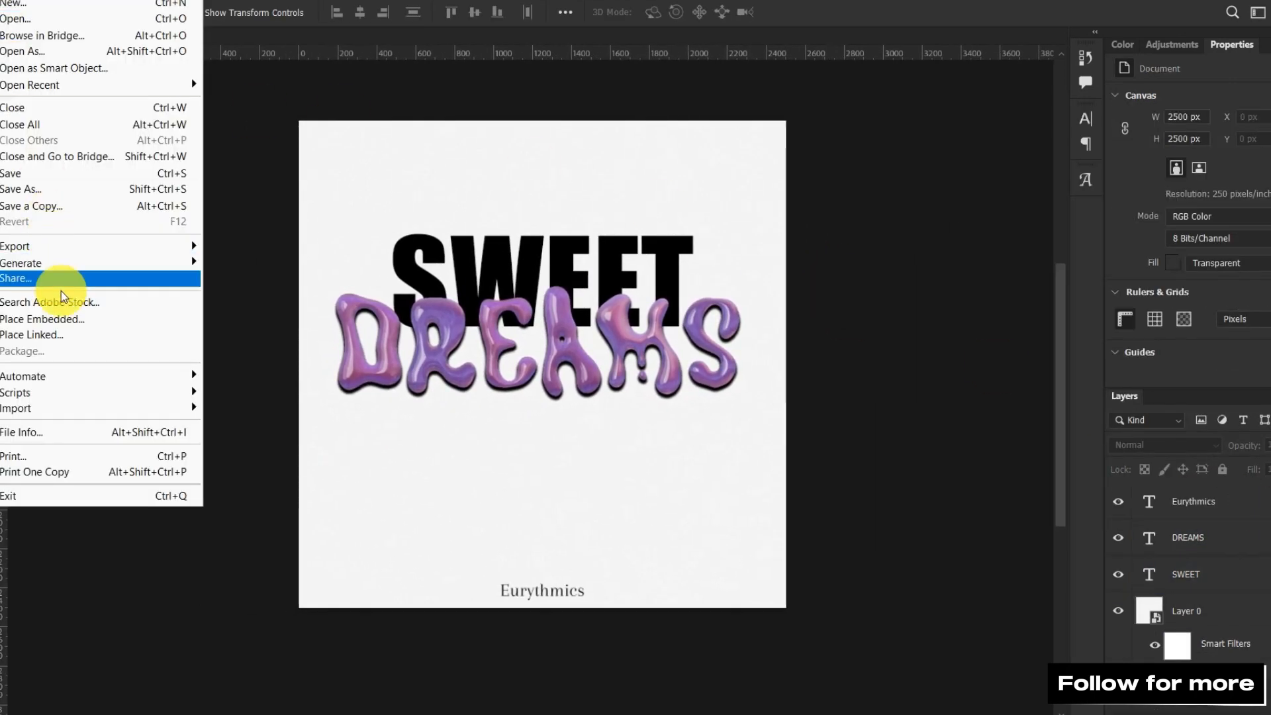
click(71, 319)
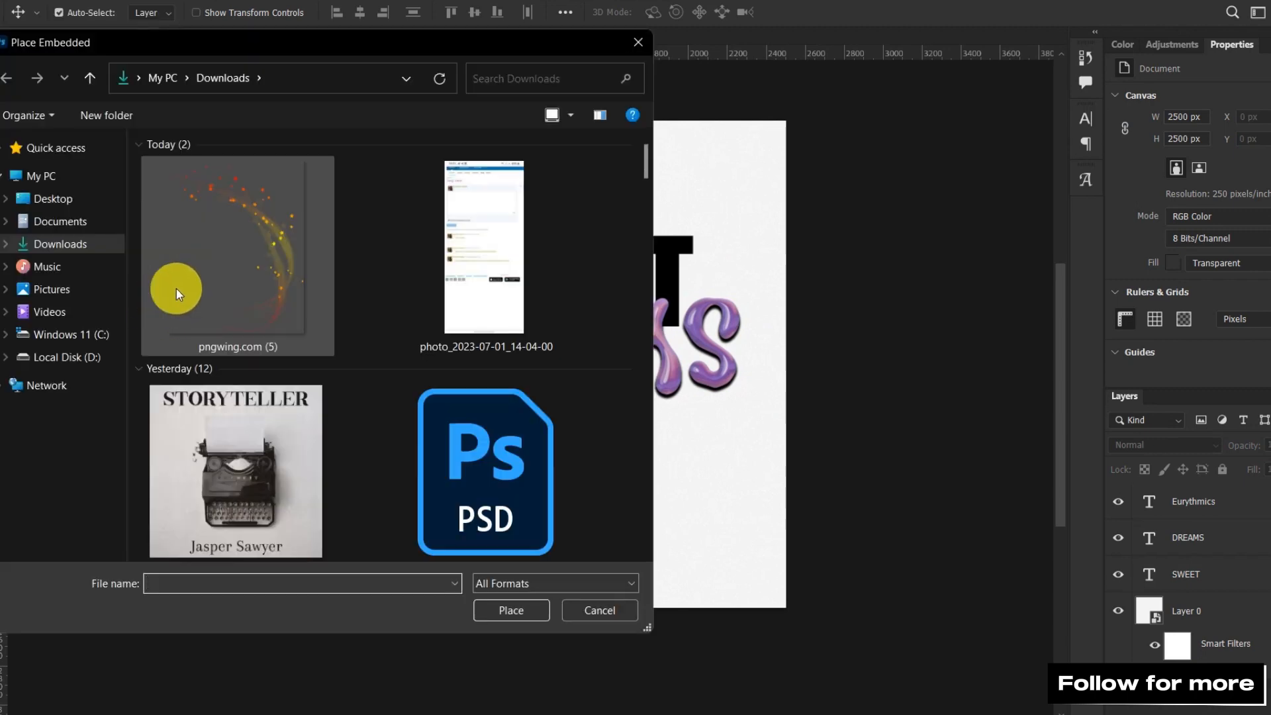
click(296, 316)
click(530, 606)
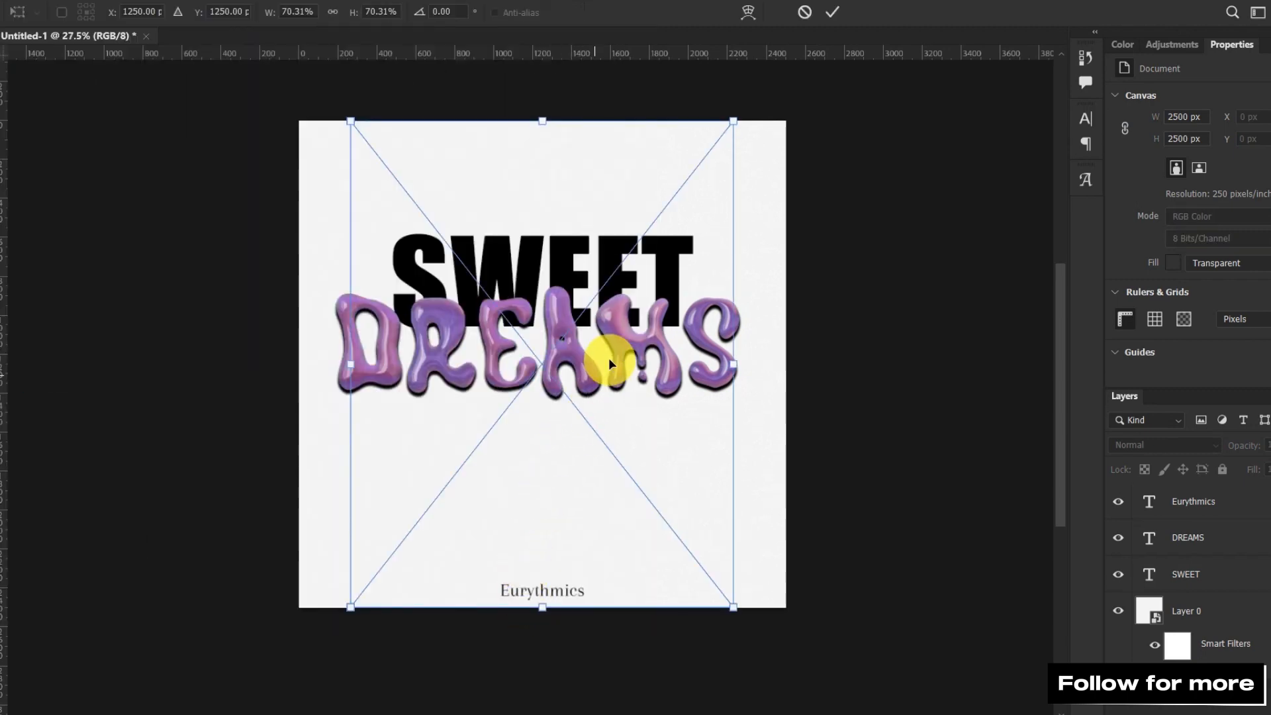
- Scale the star swirl to about 78%, shift it down the canvas, and move its layer beneath the SWEET text
drag(578, 328, 589, 375)
drag(367, 179, 261, 170)
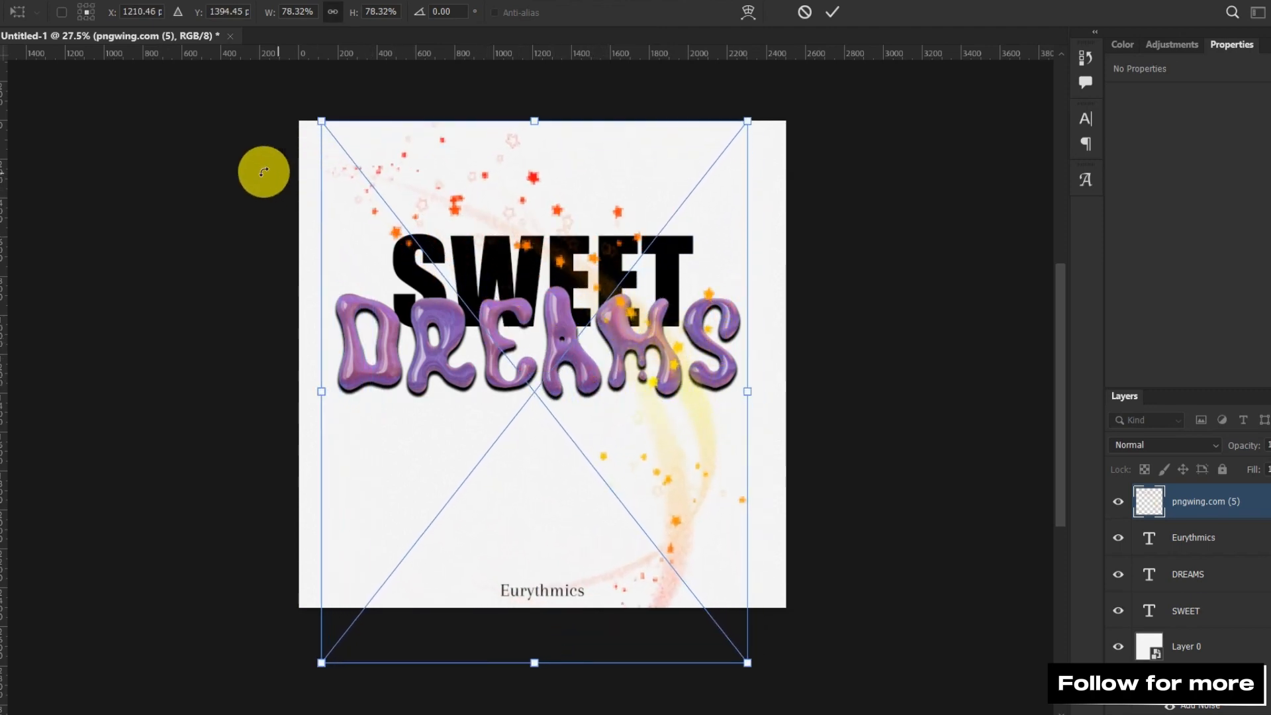
mouse_move(648, 338)
mouse_down()
mouse_move(641, 358)
mouse_move(647, 349)
mouse_up()
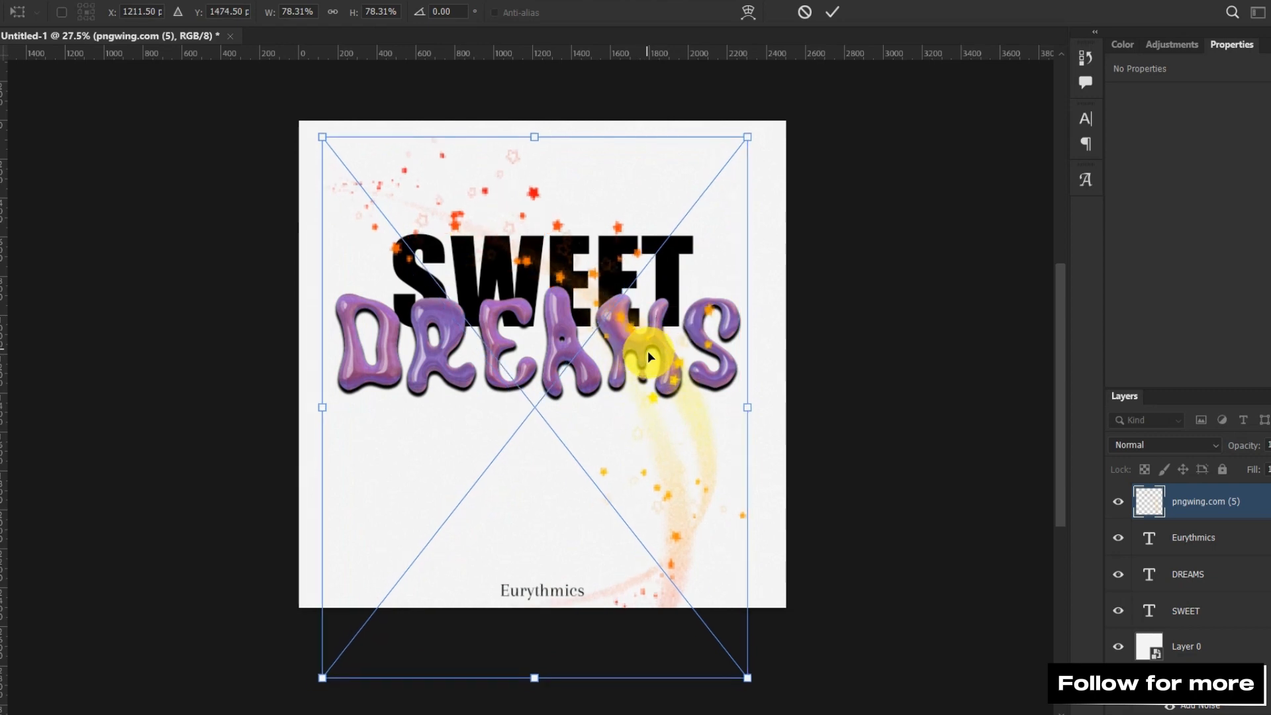
key(Return)
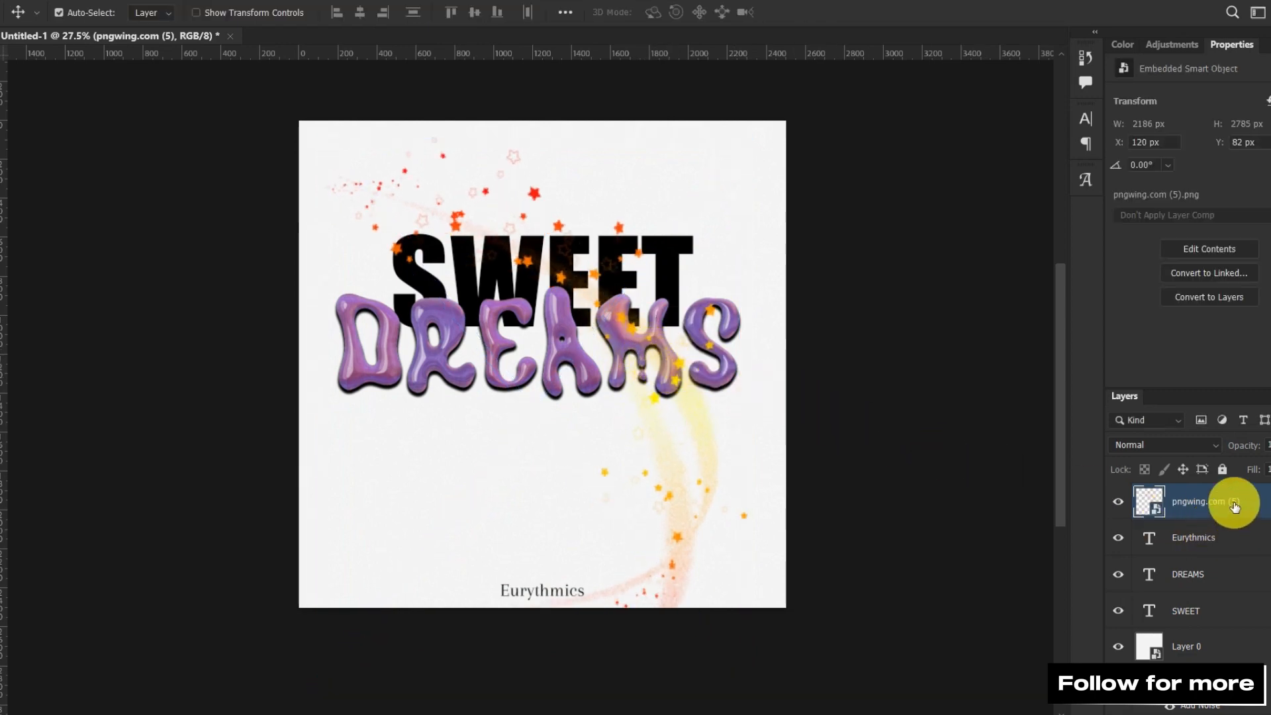
drag(1226, 505, 1264, 636)
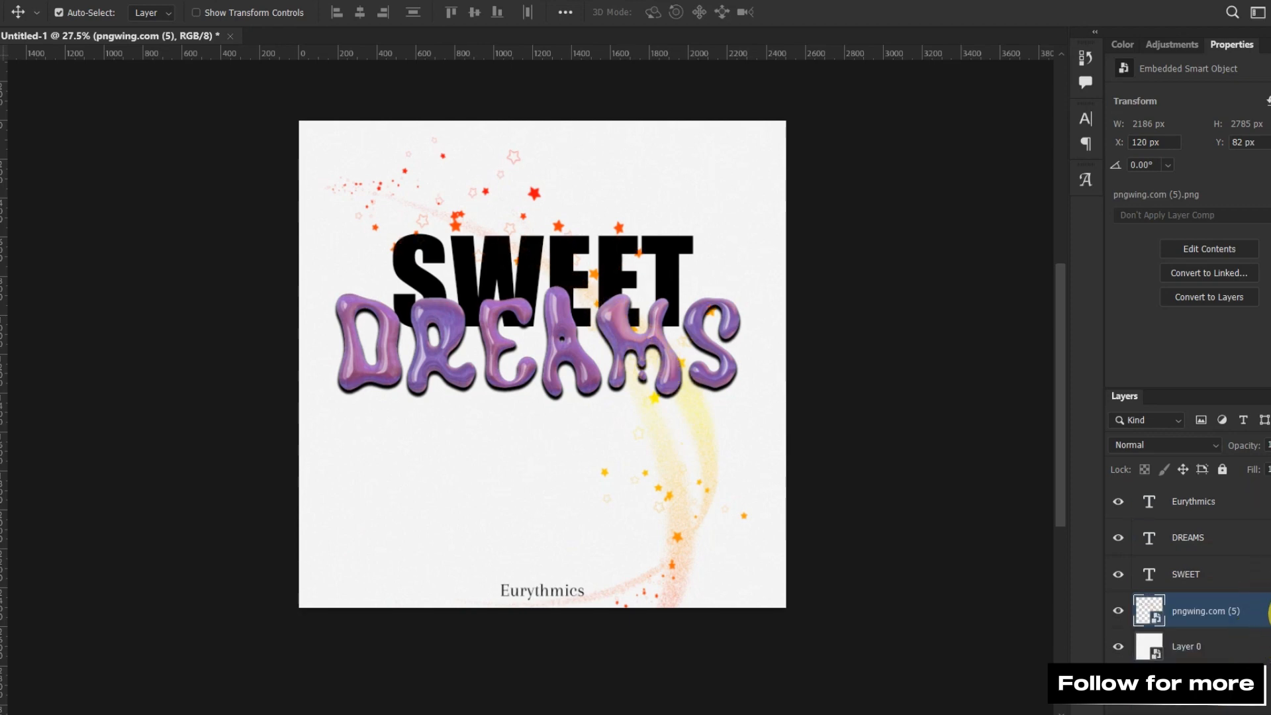
- Apply a Color Overlay to the star-swirl layer in purple #905499, sampled from the DREAMS lettering
double_click(1269, 613)
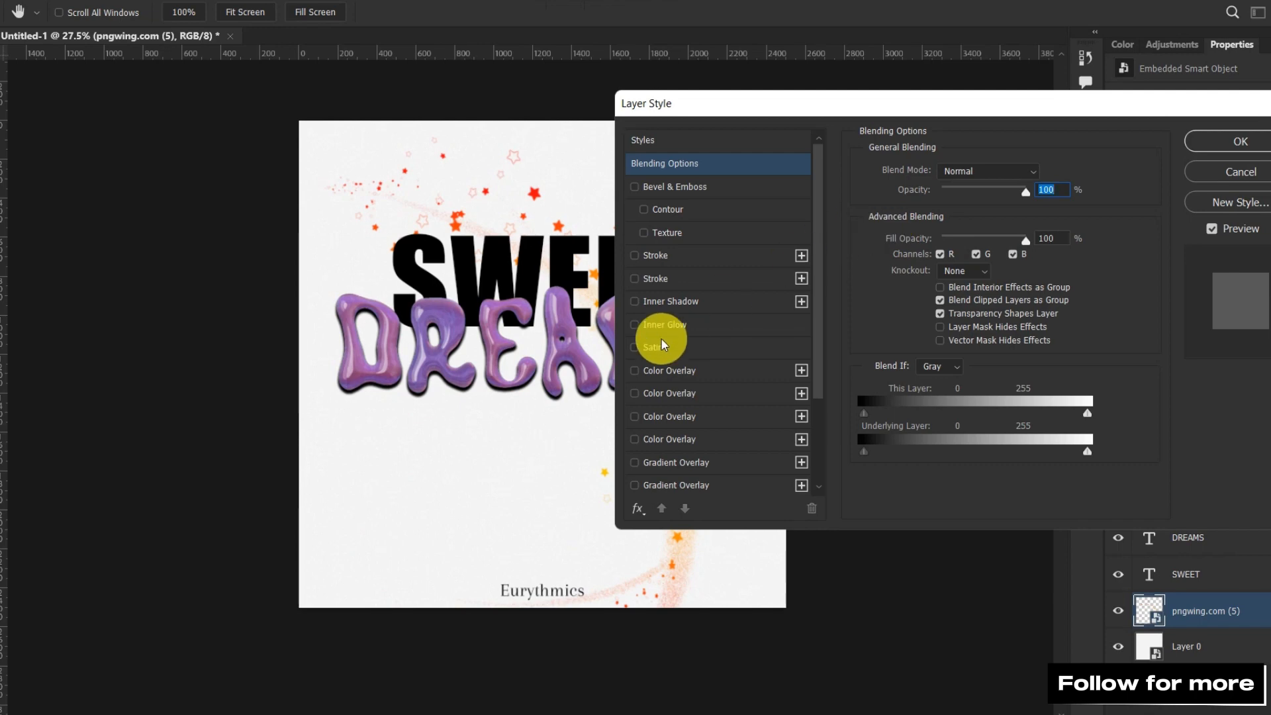
click(680, 370)
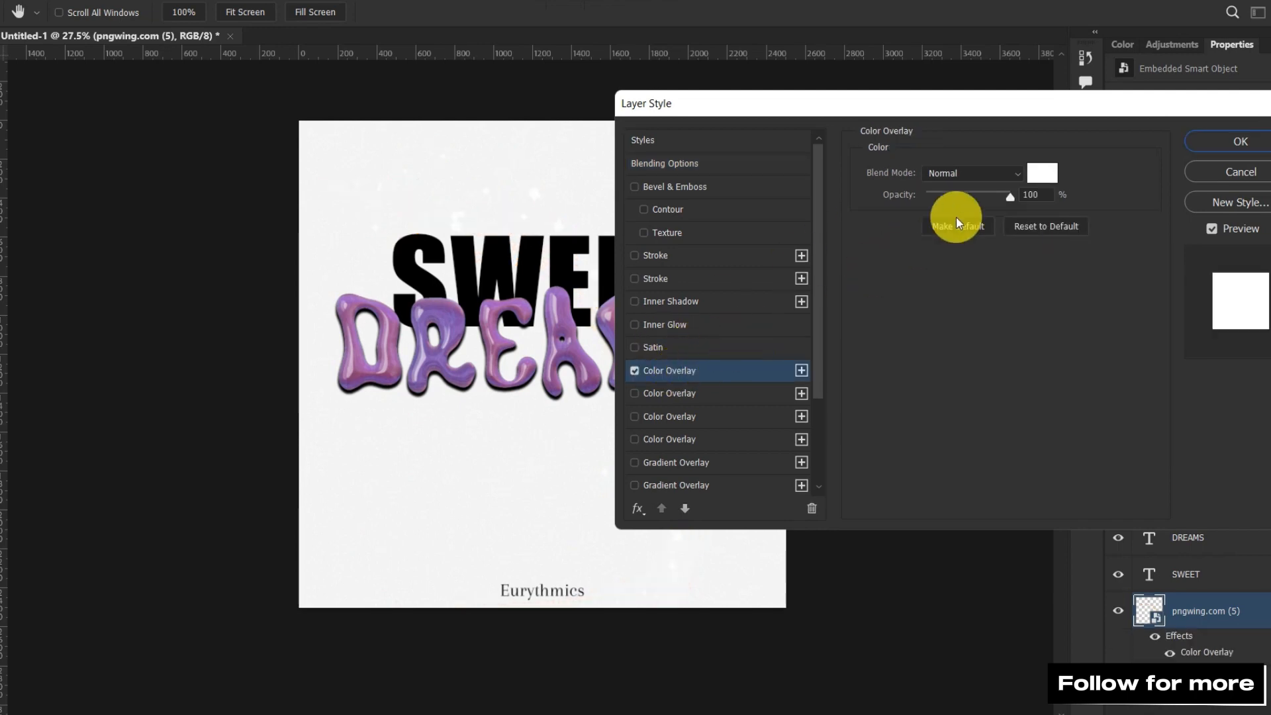
click(1041, 173)
click(979, 228)
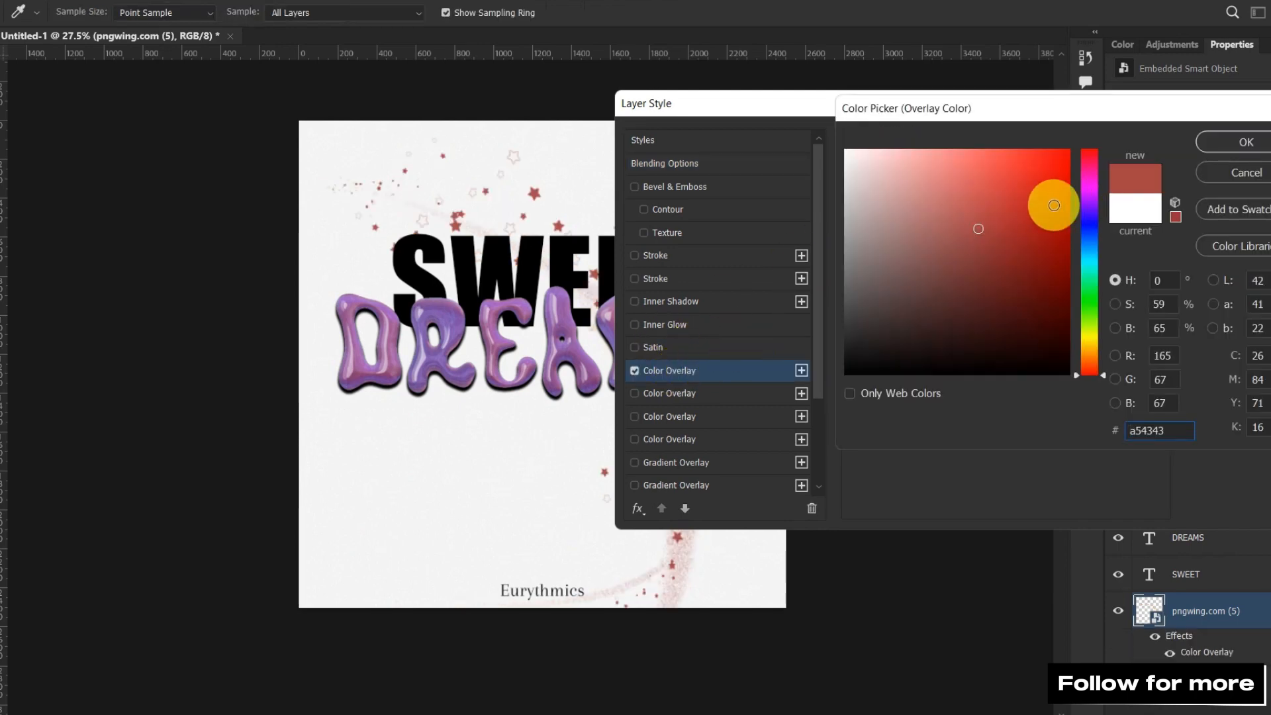
click(559, 318)
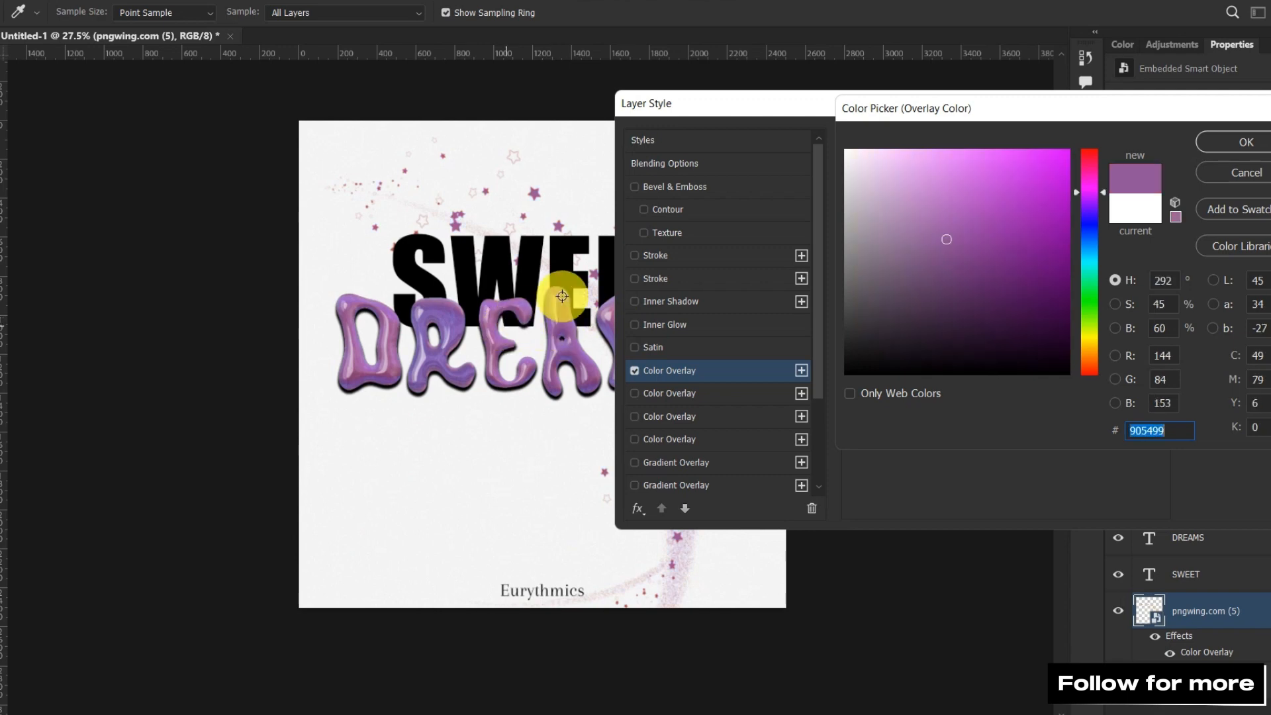
click(1234, 143)
click(1239, 141)
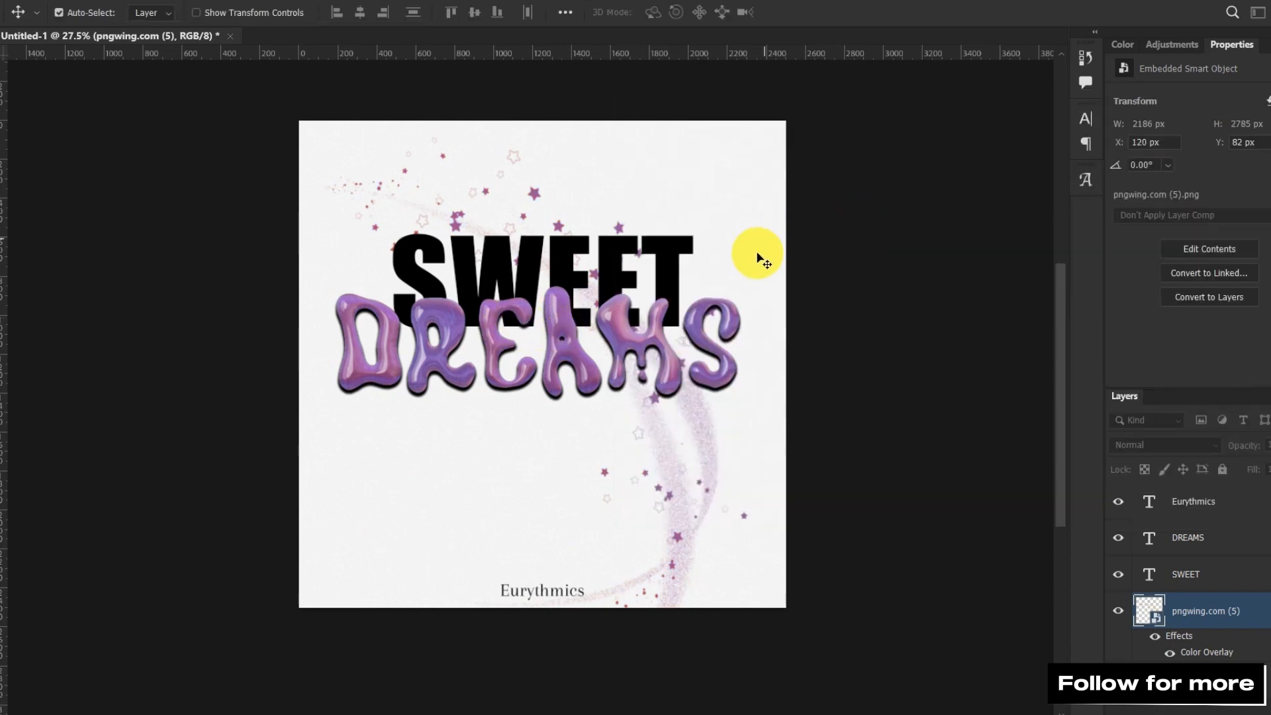
scroll(761, 262, down, 1)
scroll(762, 262, up, 2)
scroll(762, 261, up, 1)
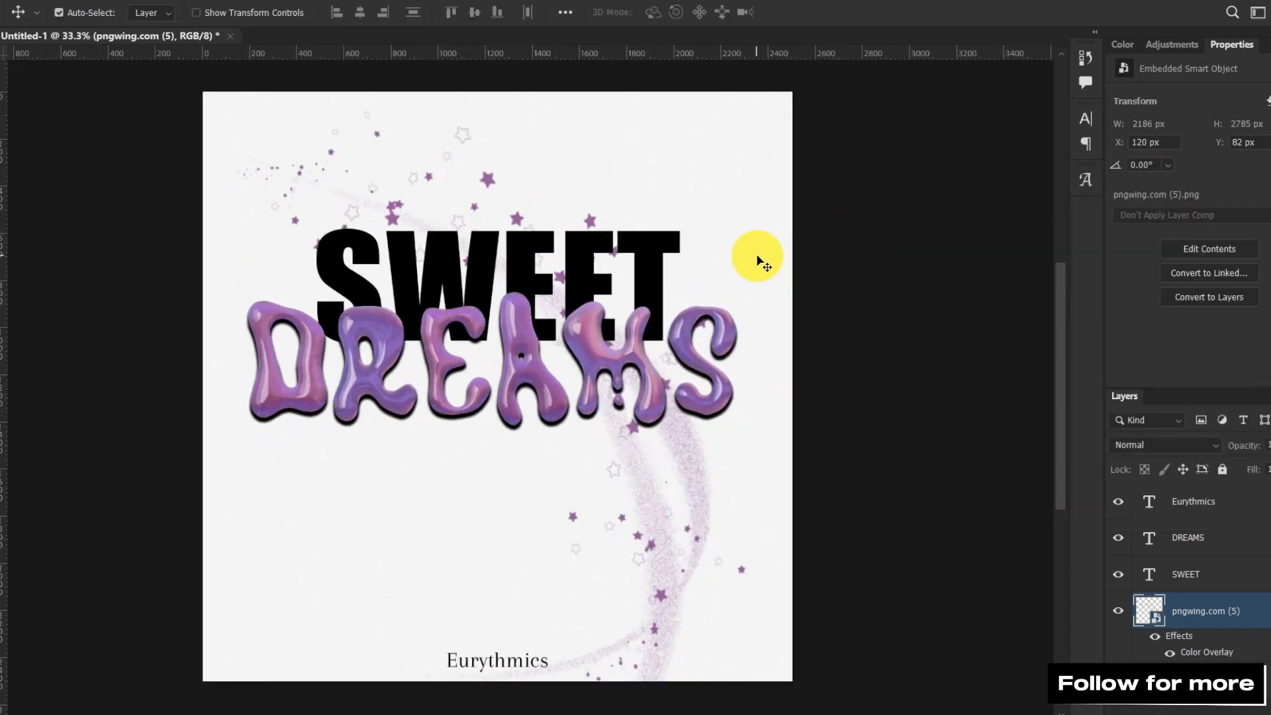
scroll(758, 256, down, 1)
- Embed the Parental Advisory label from the D: drive's Graphics folder and fit it into the canvas's upper-right corner, about 270 by 172 px
click(896, 290)
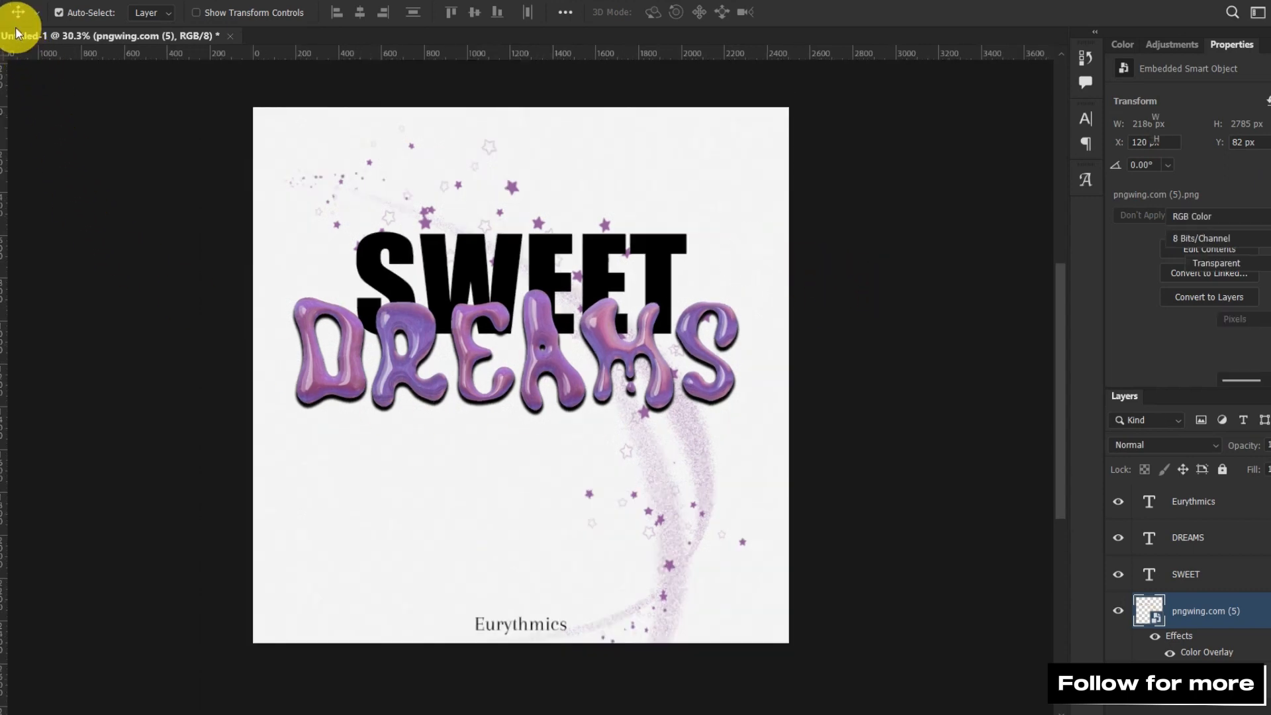
click(6, 4)
click(93, 318)
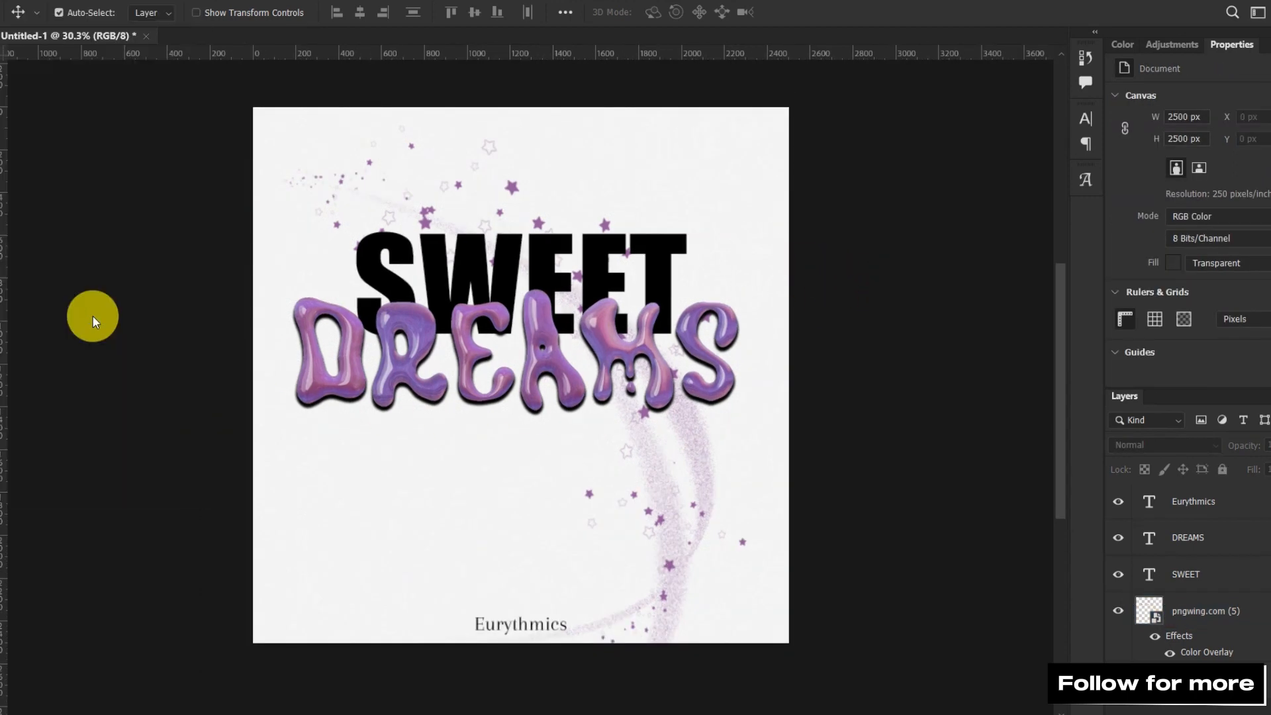
click(66, 357)
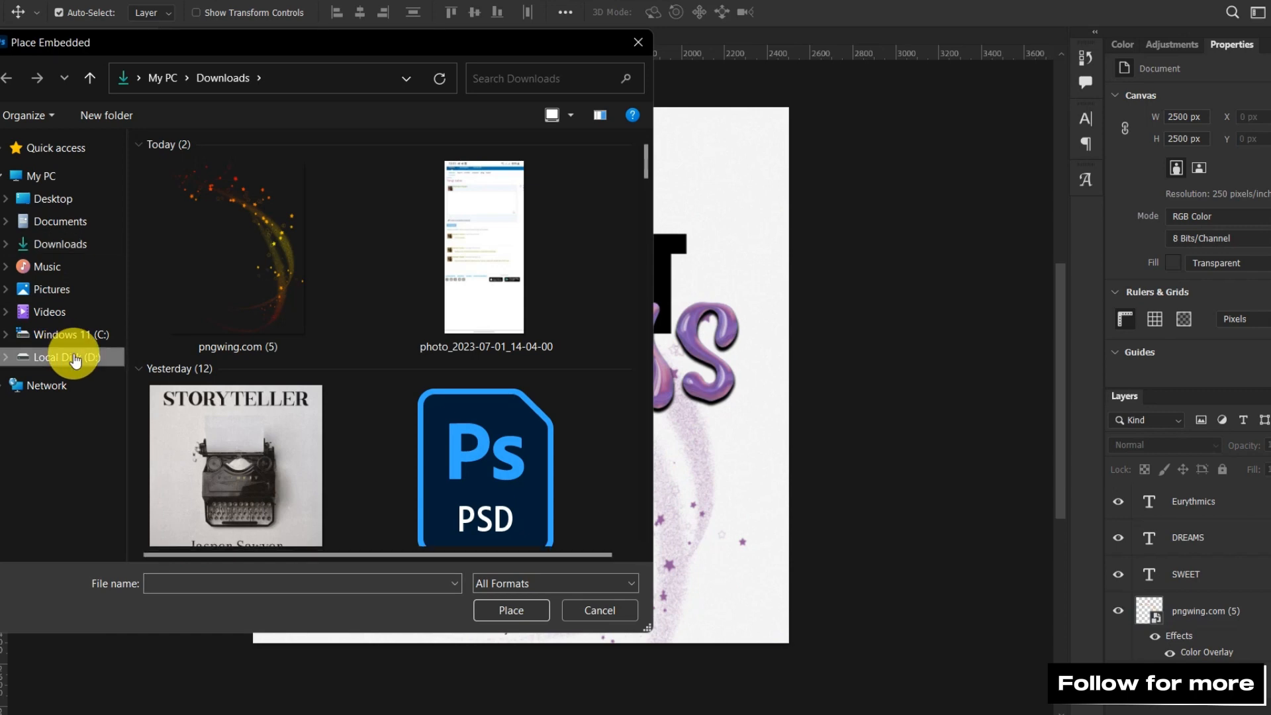
double_click(198, 201)
scroll(315, 261, down, 5)
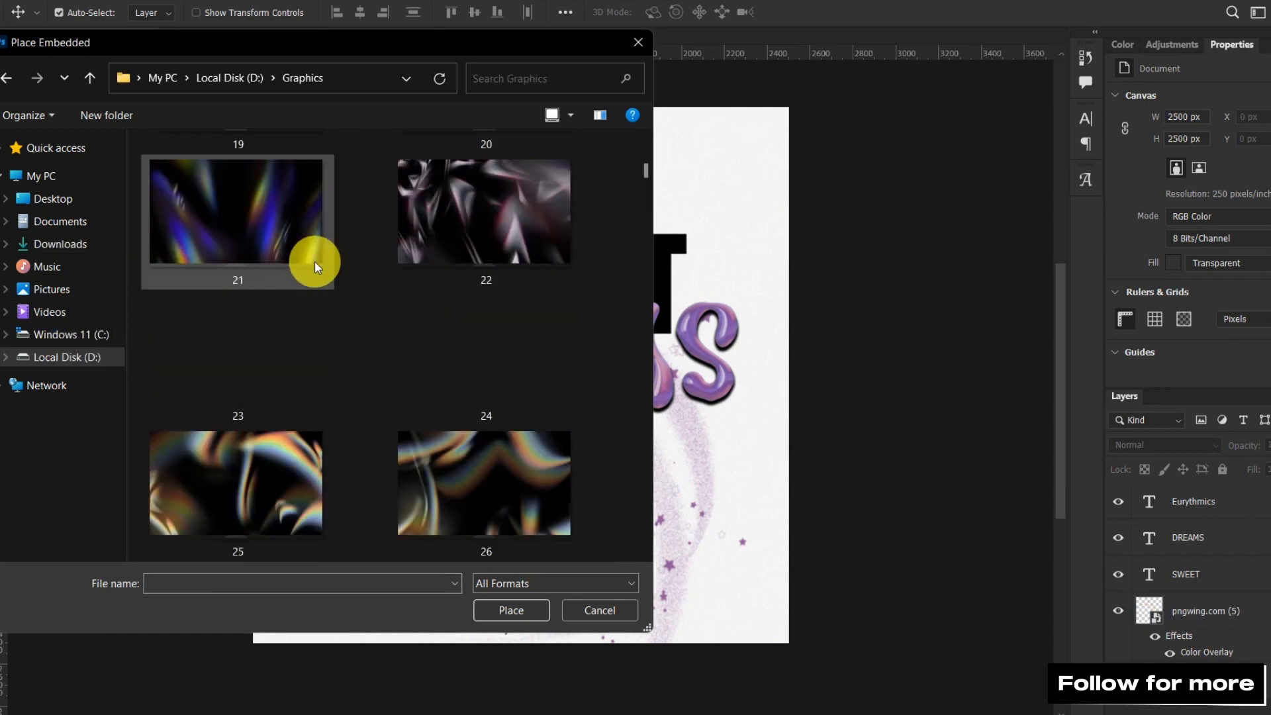
scroll(367, 251, down, 20)
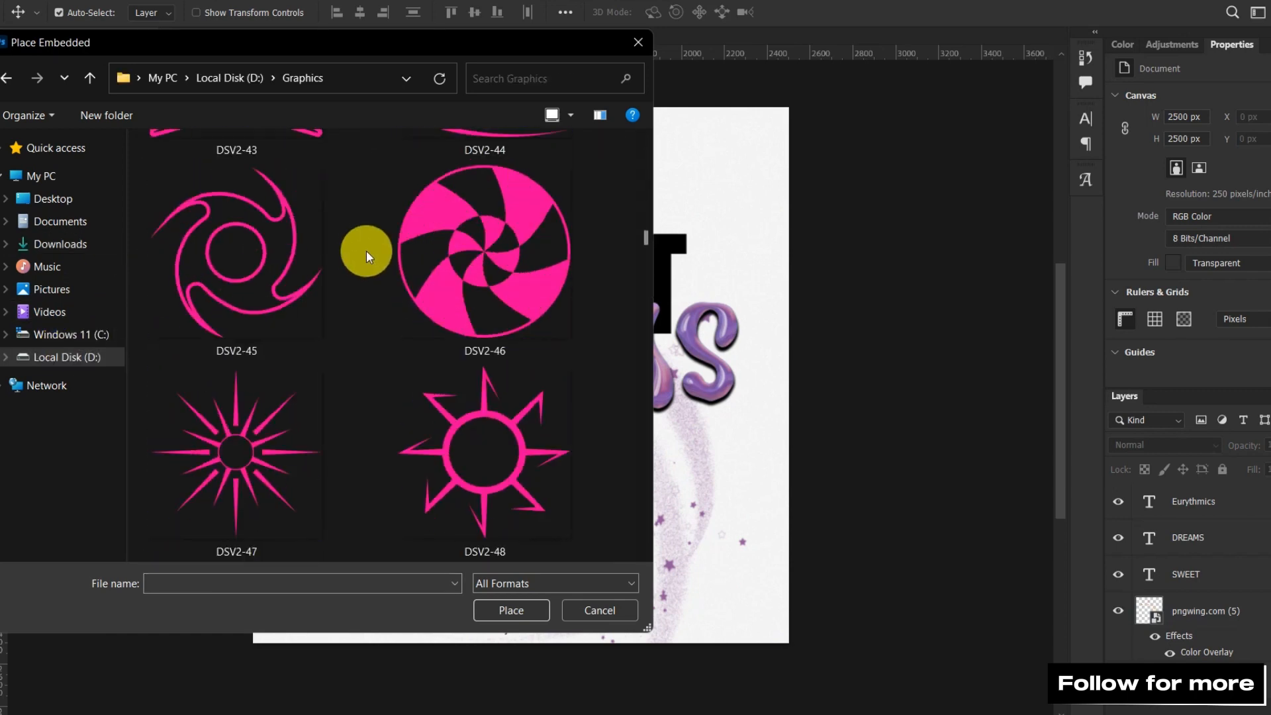
scroll(367, 250, down, 10)
scroll(367, 250, up, 8)
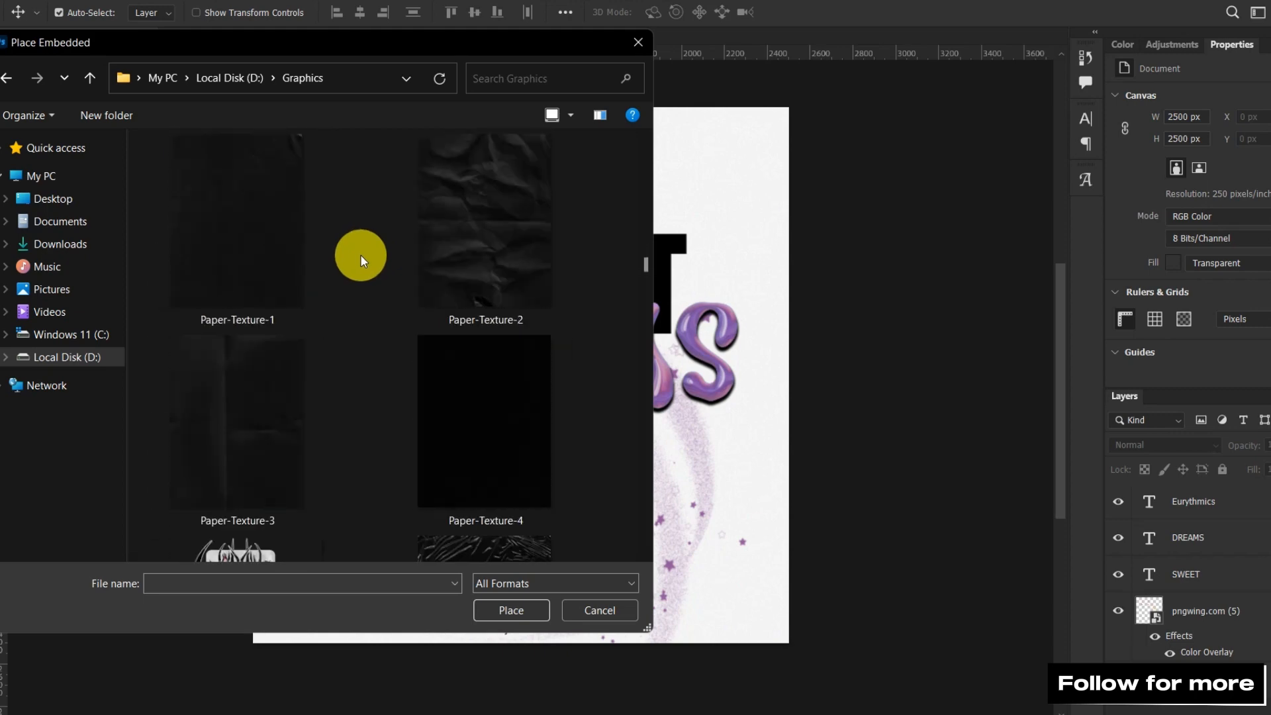
click(284, 406)
click(518, 607)
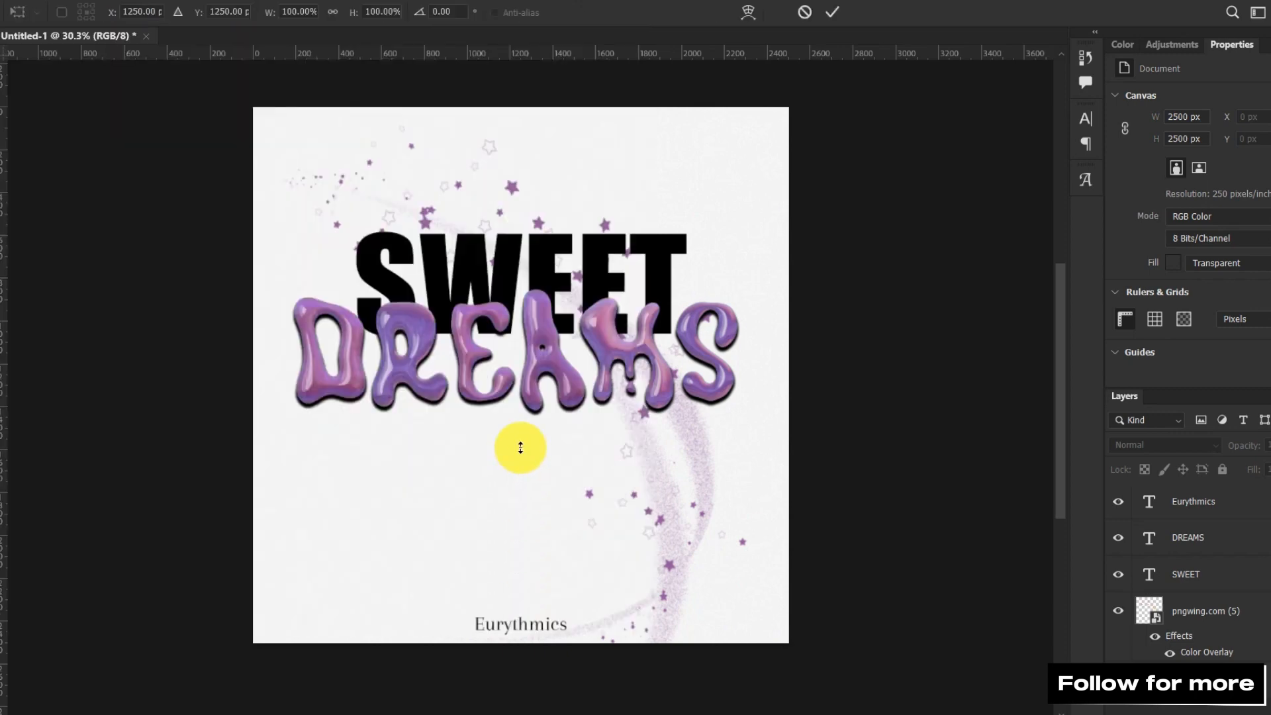
drag(728, 241, 765, 142)
key(Return)
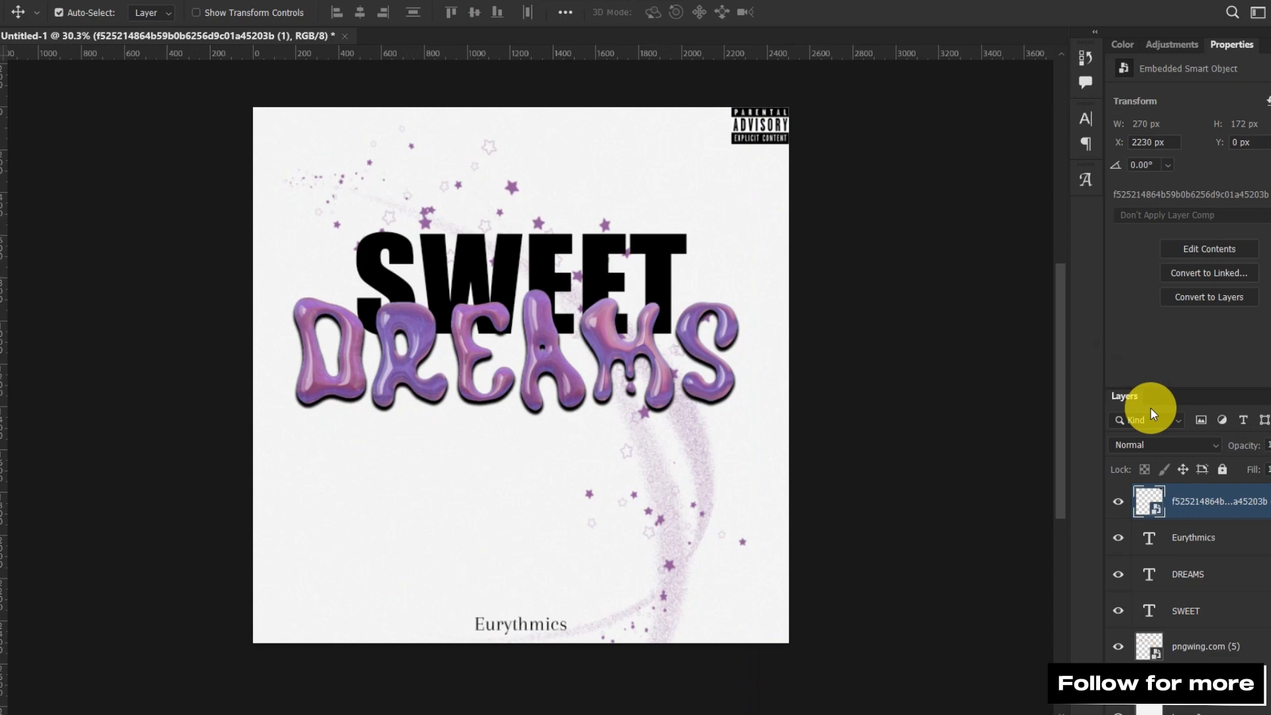
- Set the Parental Advisory layer's blend mode to Hard Light and deselect the layer
click(1155, 449)
key(Down)
key(Down)
key(Down)
key(Down)
key(Down)
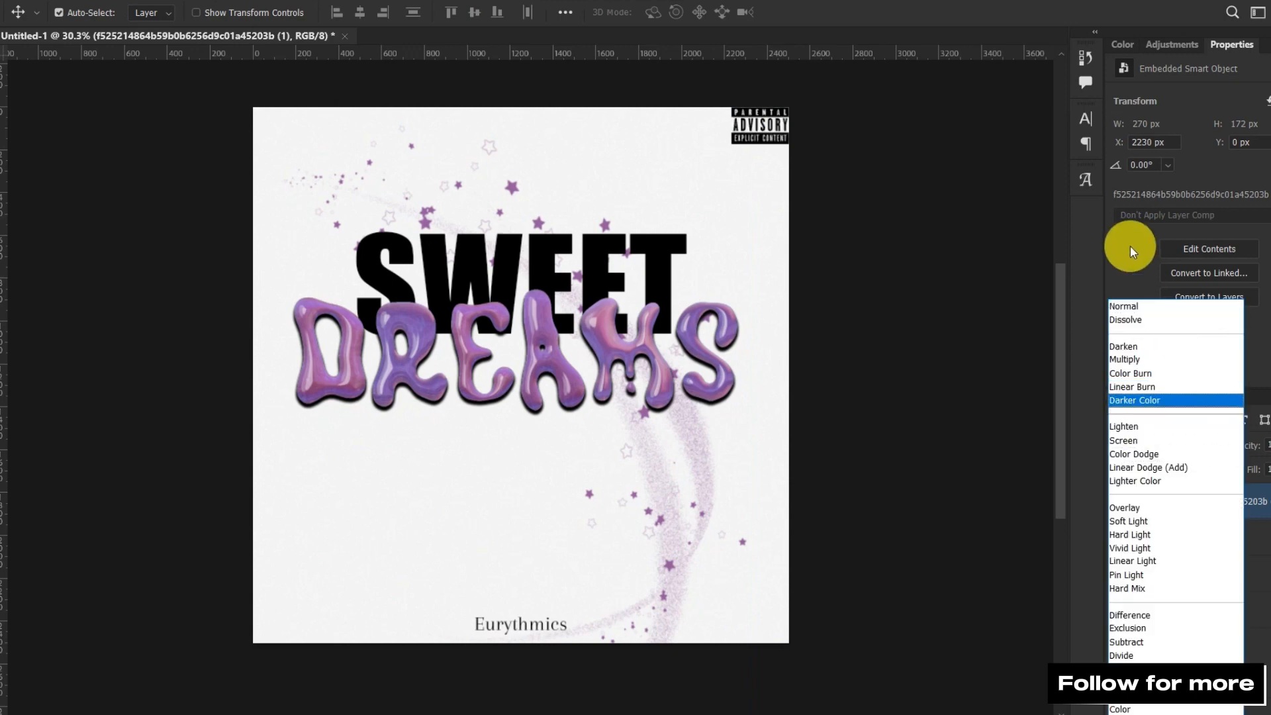
key(Down)
key(Down)
key(Down)
key(Down)
key(Down)
key(Down)
key(Down)
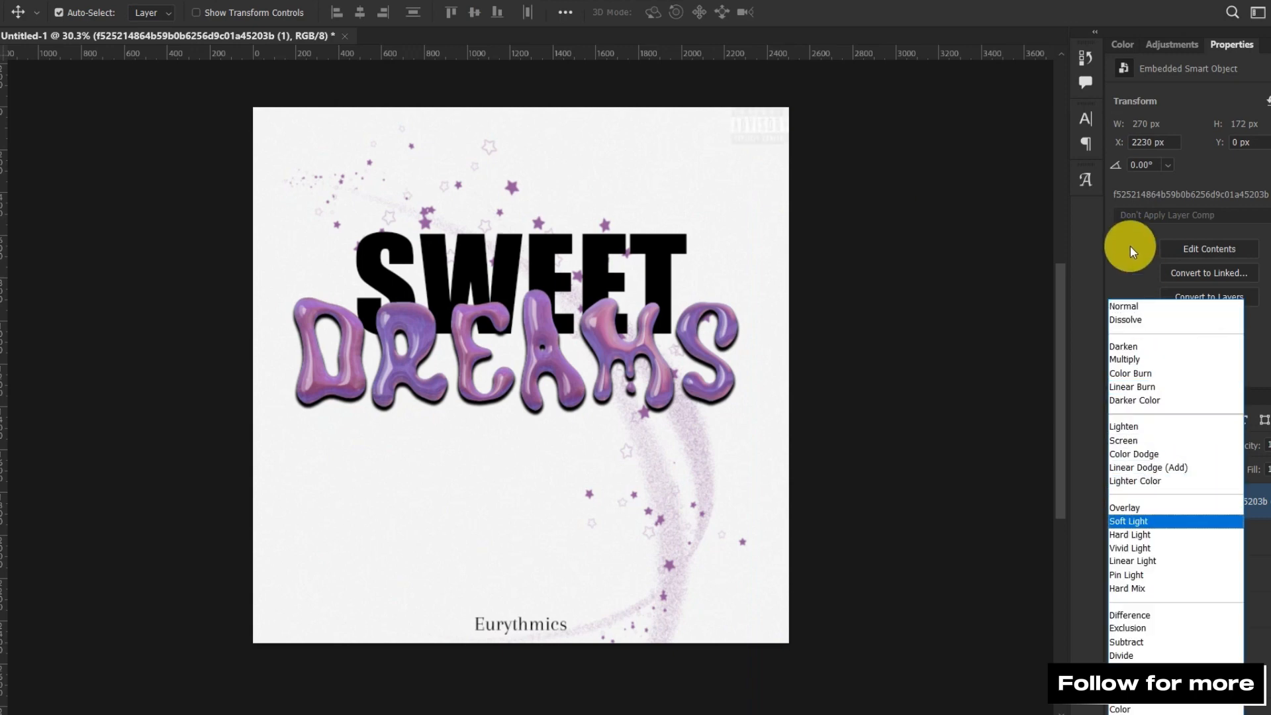
key(Down)
key(Down)
key(Up)
click(996, 241)
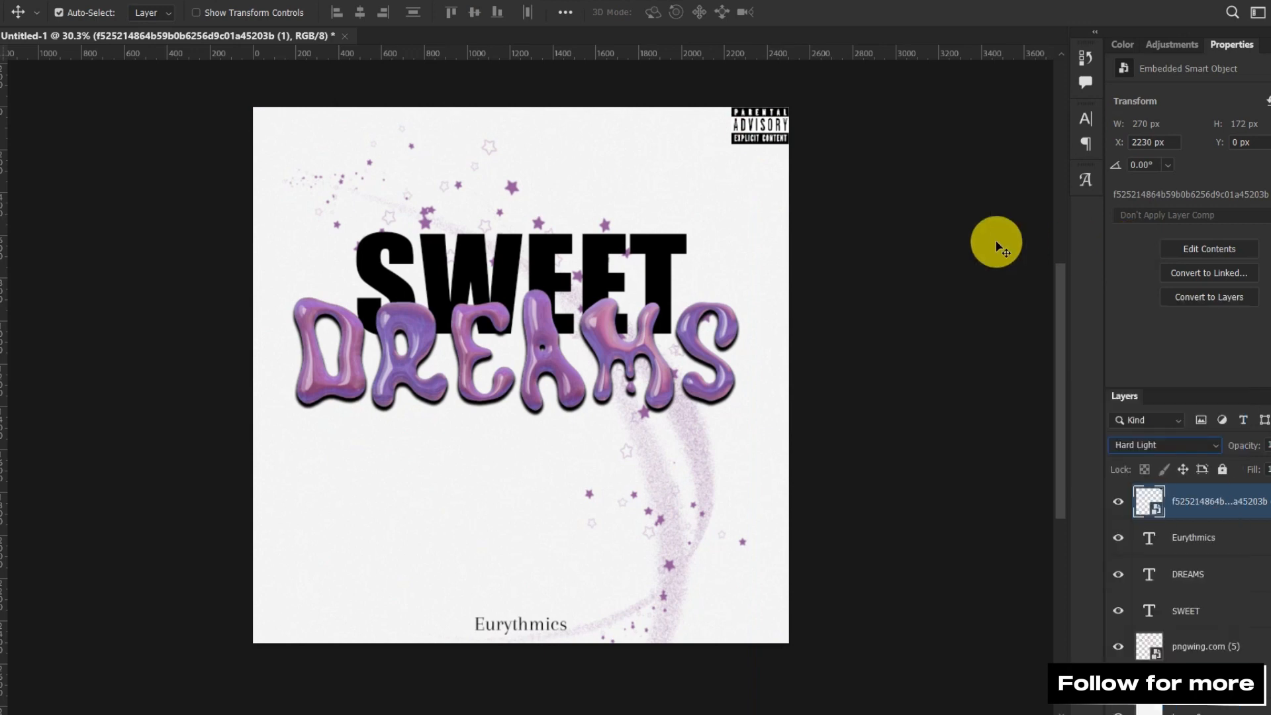
click(855, 186)
- Embed the Texturelabs_Paper_179M texture from the Downloads folder above the other layers
scroll(723, 212, down, 1)
scroll(723, 213, up, 1)
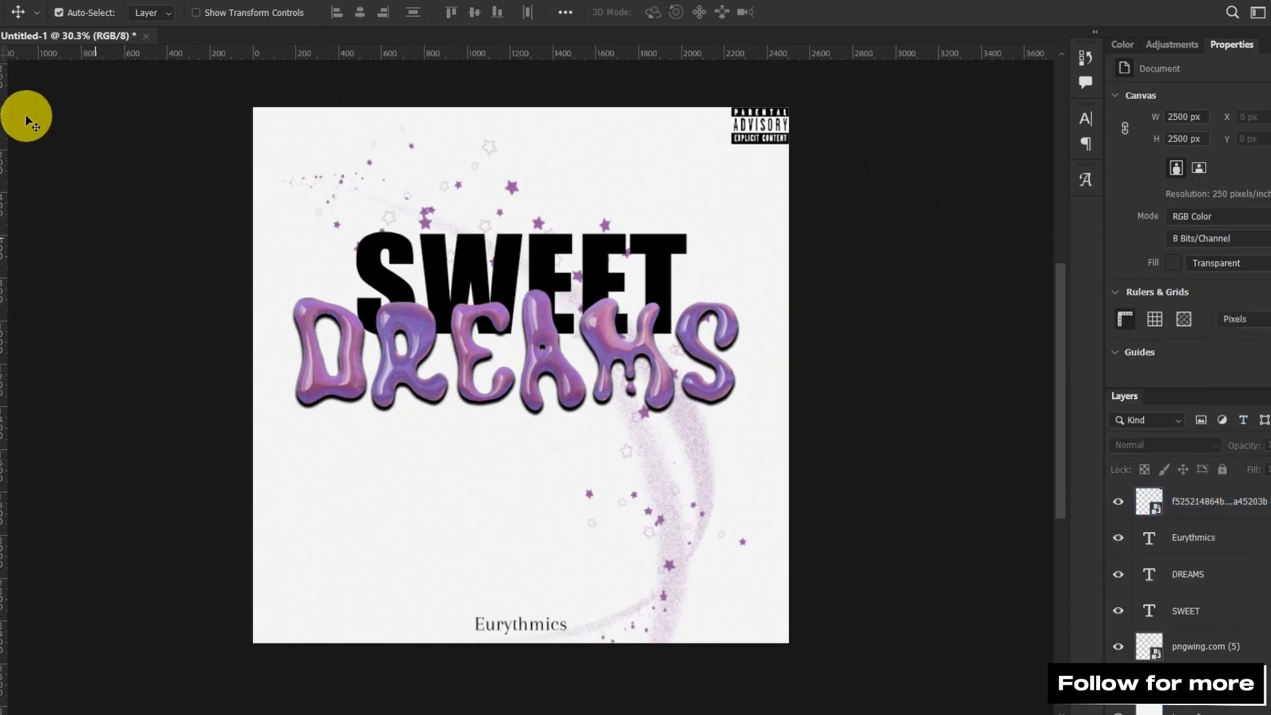
key(alt+f)
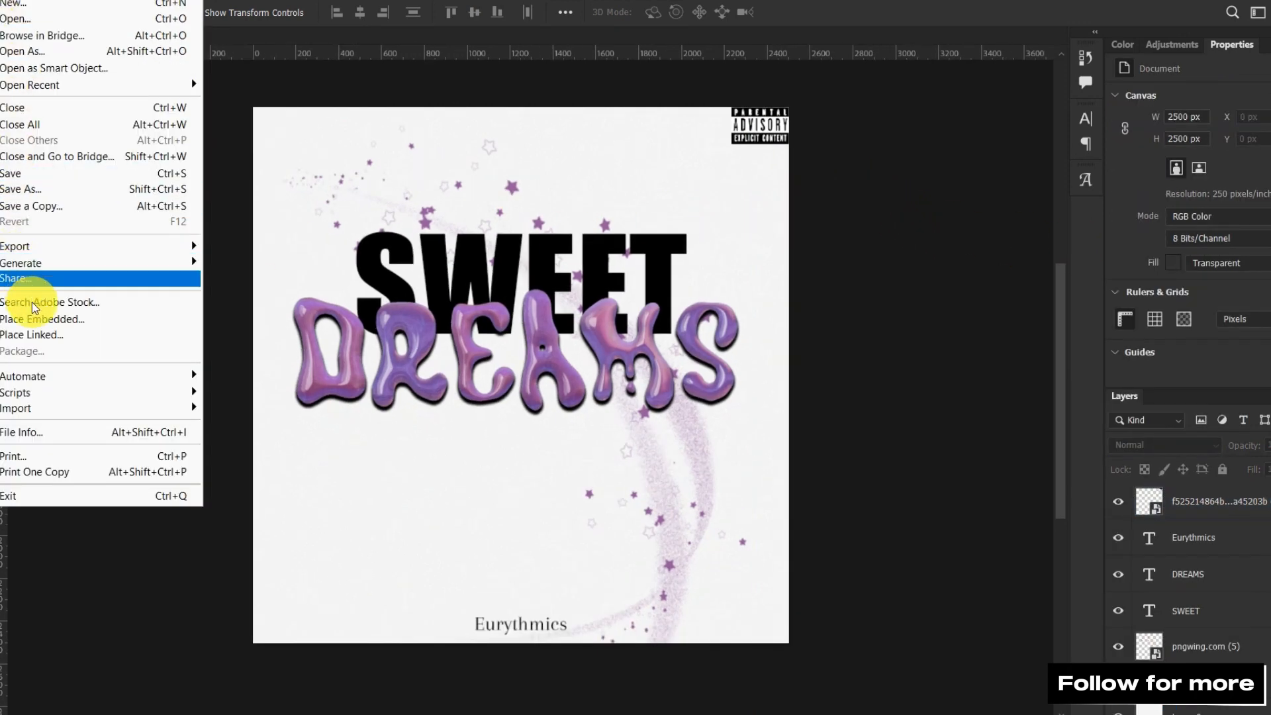
click(45, 316)
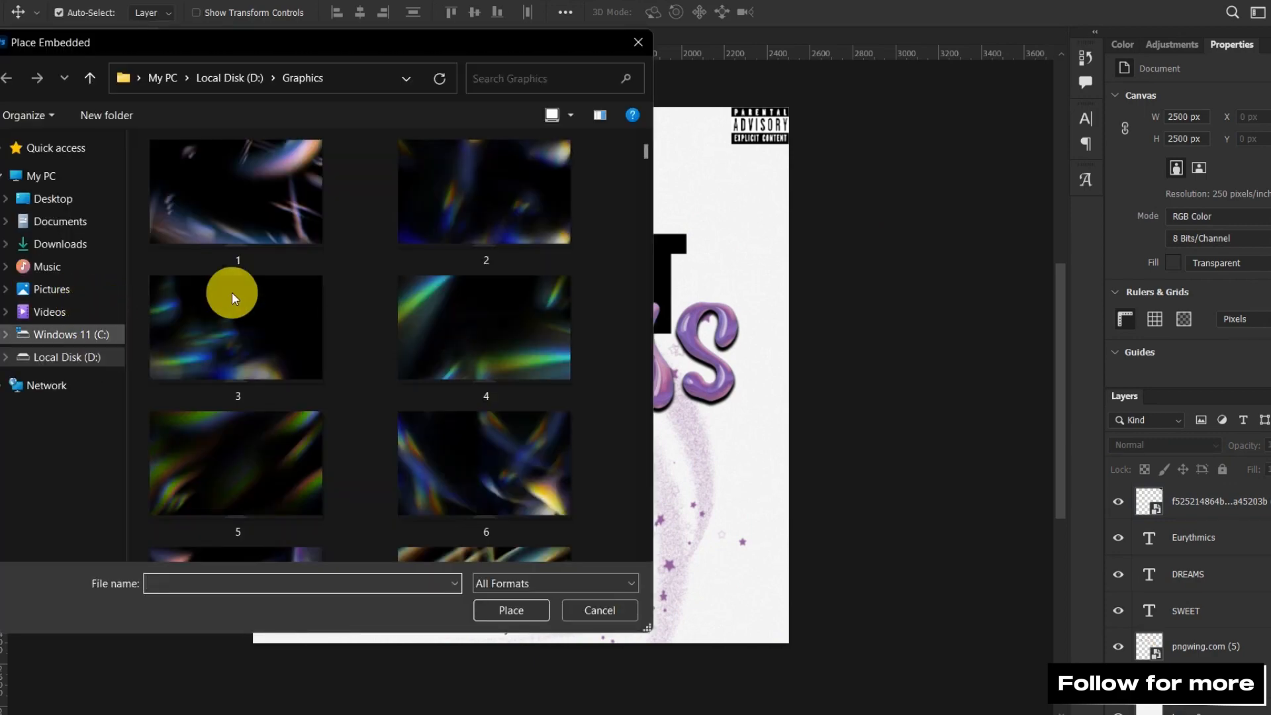
scroll(238, 278, down, 5)
click(62, 251)
scroll(328, 276, down, 10)
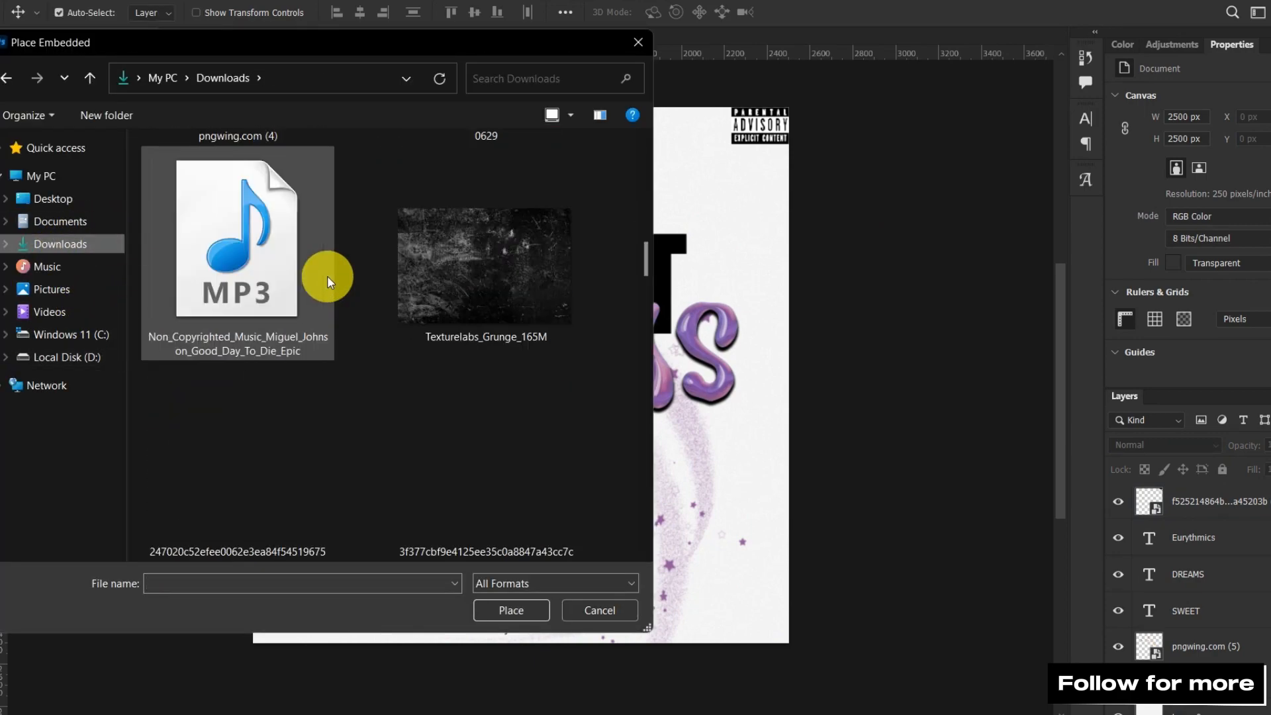
scroll(350, 285, down, 5)
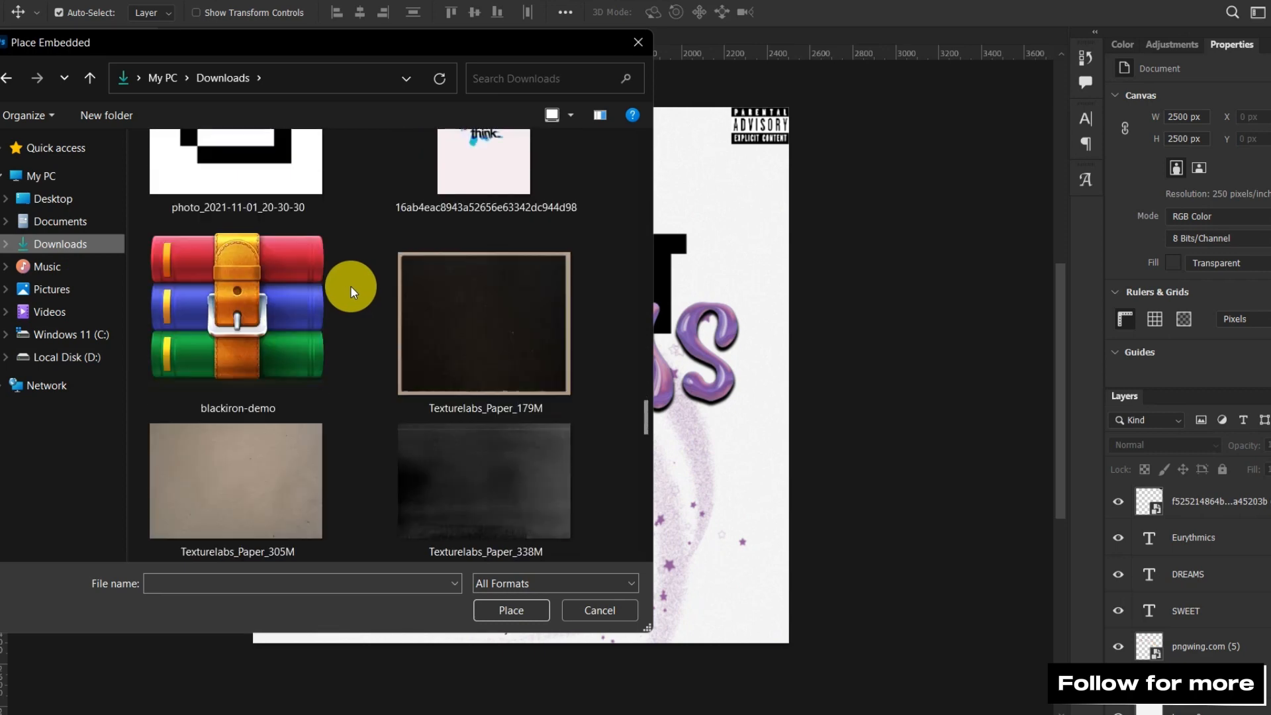
click(482, 296)
click(507, 613)
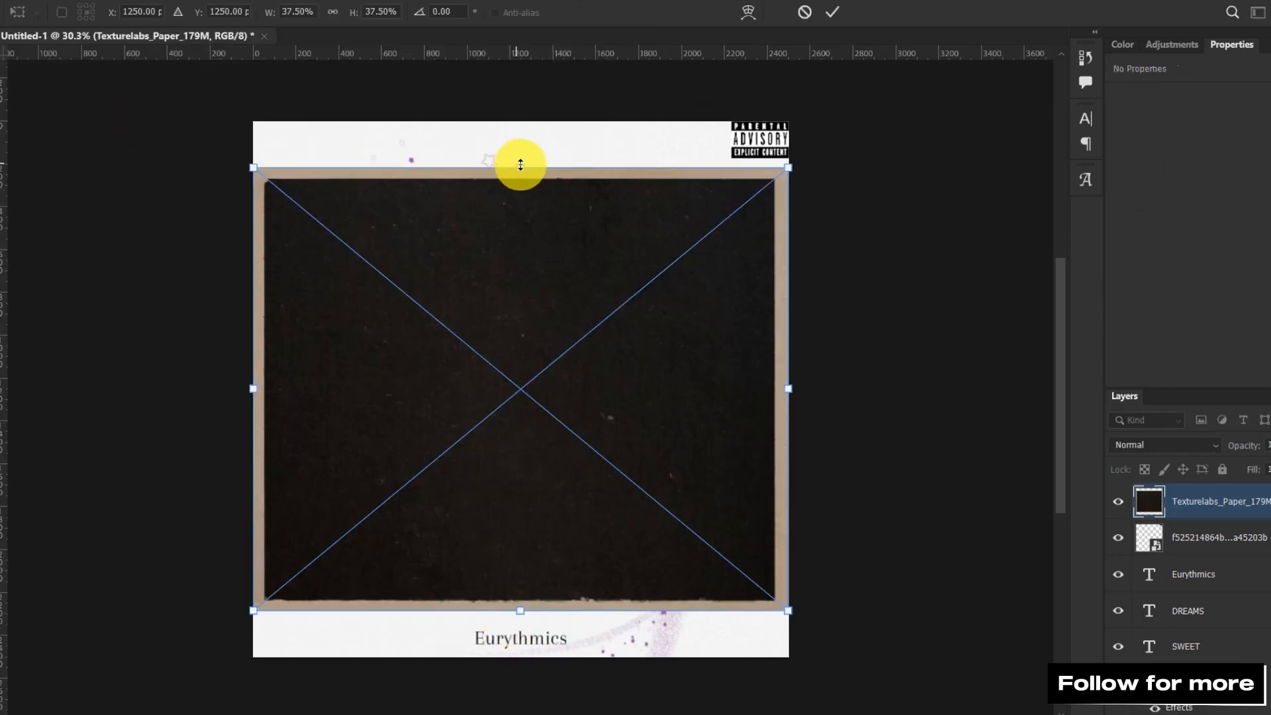
- Stretch the paper texture to about 2707 by 2704 px so its light border falls outside the canvas on all sides
drag(521, 164, 521, 108)
drag(252, 360, 235, 360)
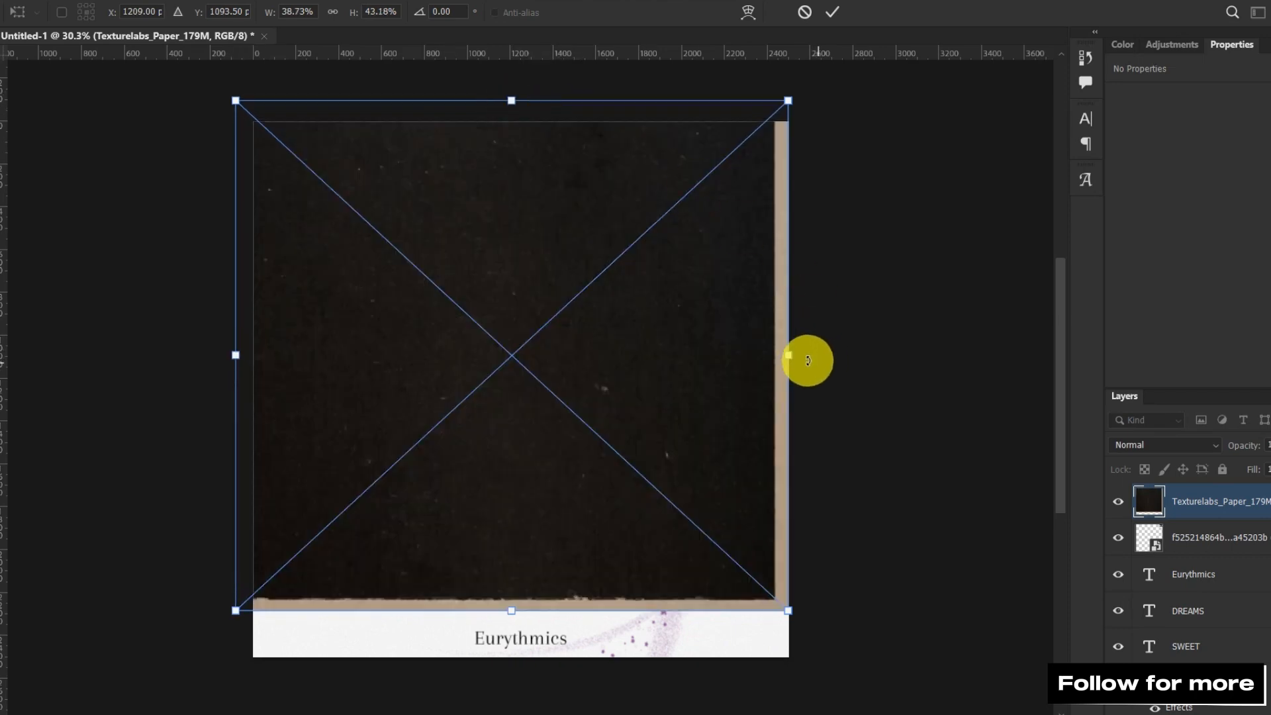
drag(806, 355, 833, 355)
drag(519, 619, 525, 683)
key(Return)
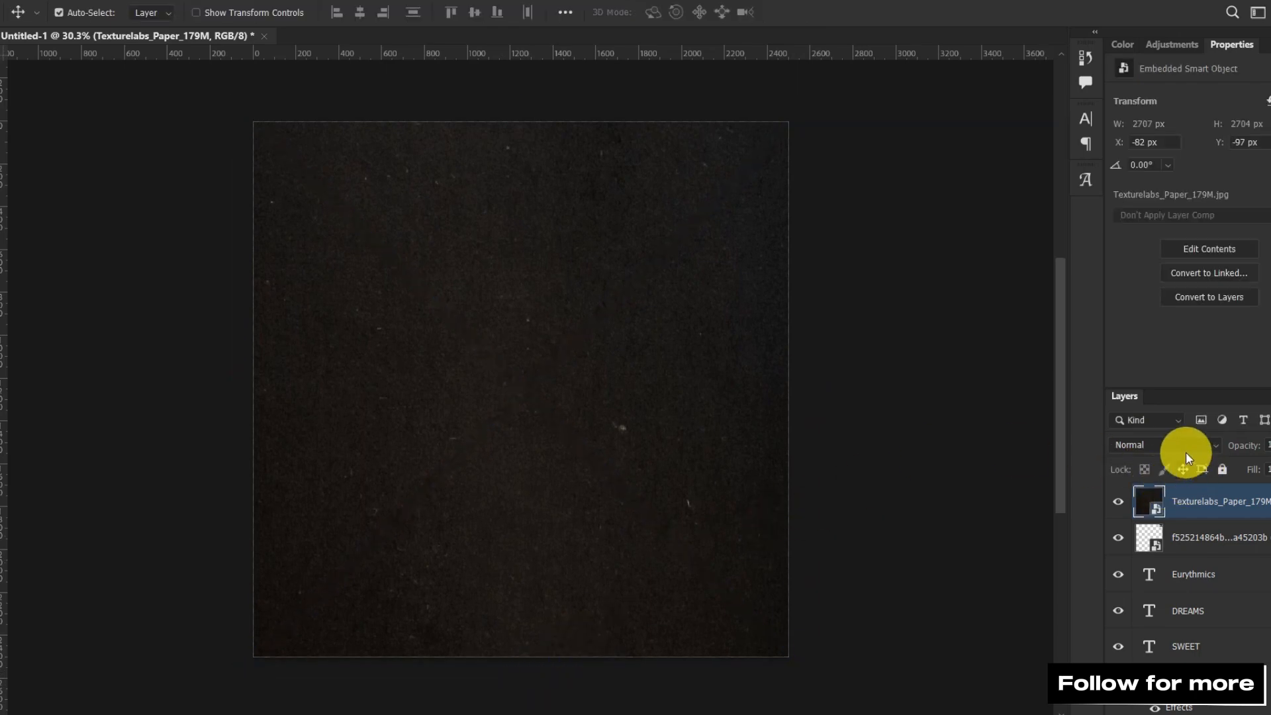
- Set the paper texture layer's blend mode to Lighten and deselect the layer
click(1163, 445)
key(Down)
key(Down)
key(Down)
key(Down)
key(Down)
key(Down)
key(Down)
key(Down)
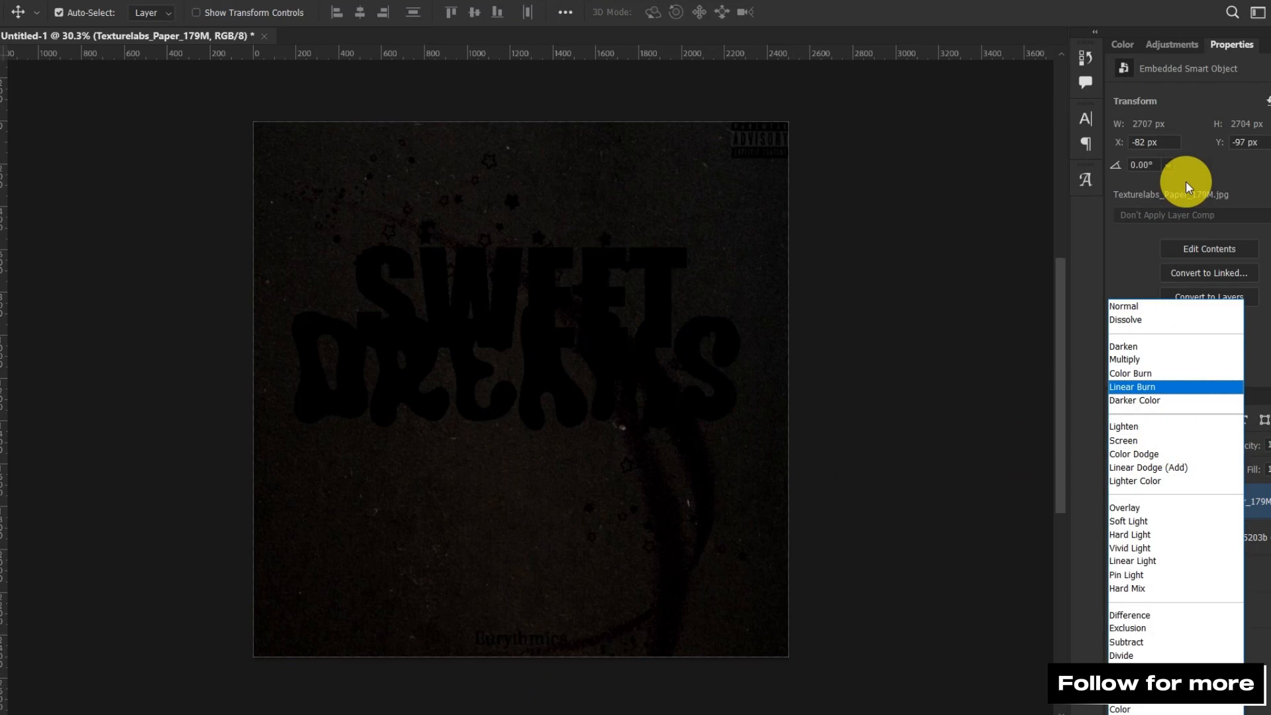
key(Up)
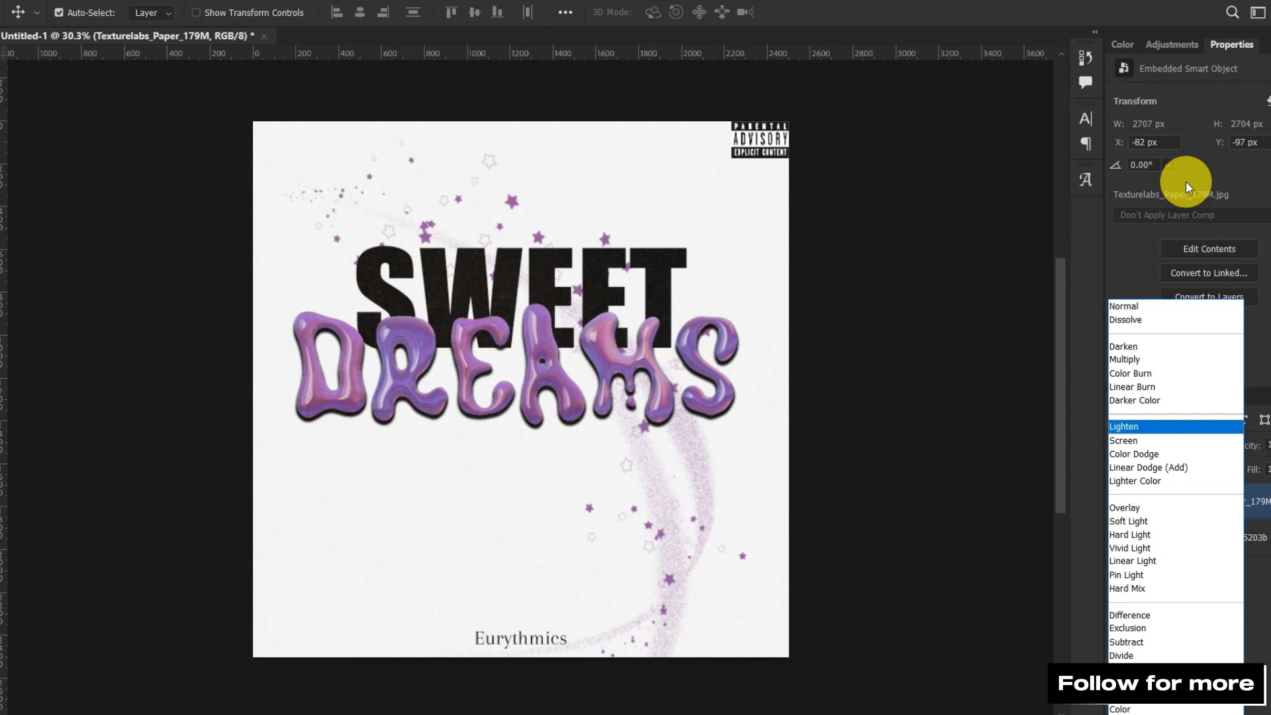
key(Down)
key(Up)
key(Down)
key(Up)
key(Down)
key(Up)
key(Return)
click(950, 332)
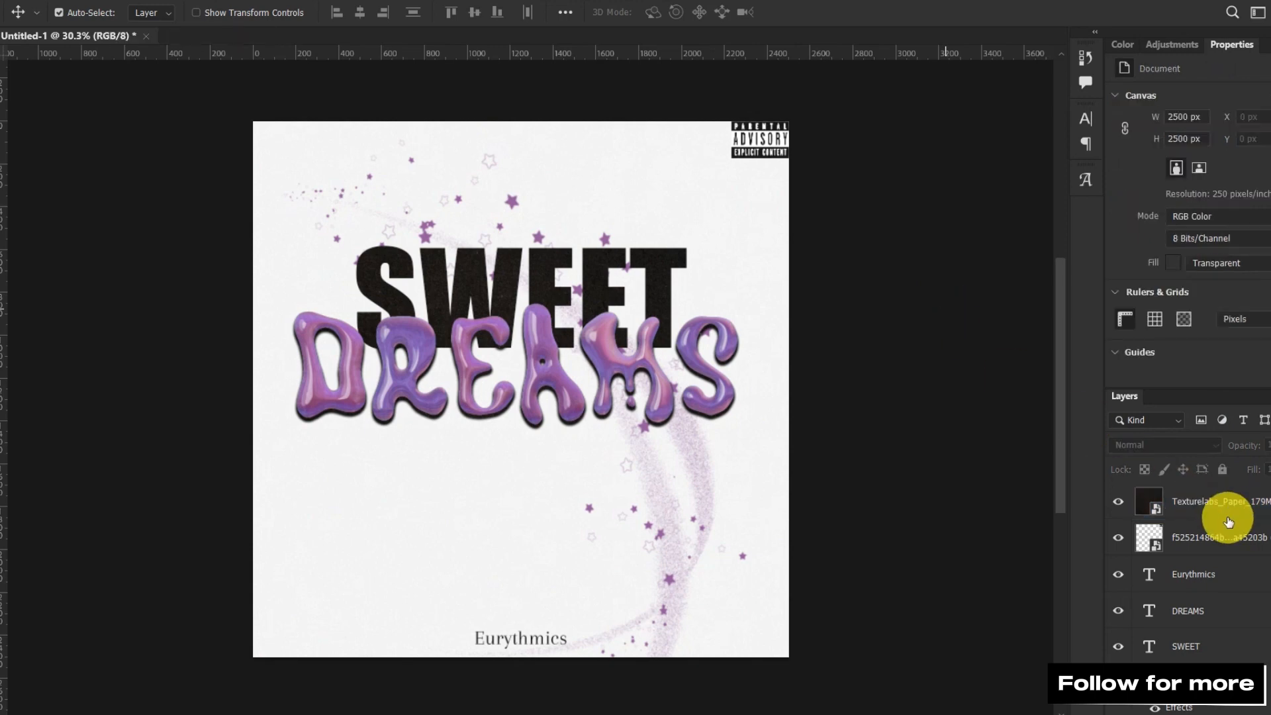
- Add a Gradient Map adjustment layer clipped to the DREAMS text layer
click(1213, 612)
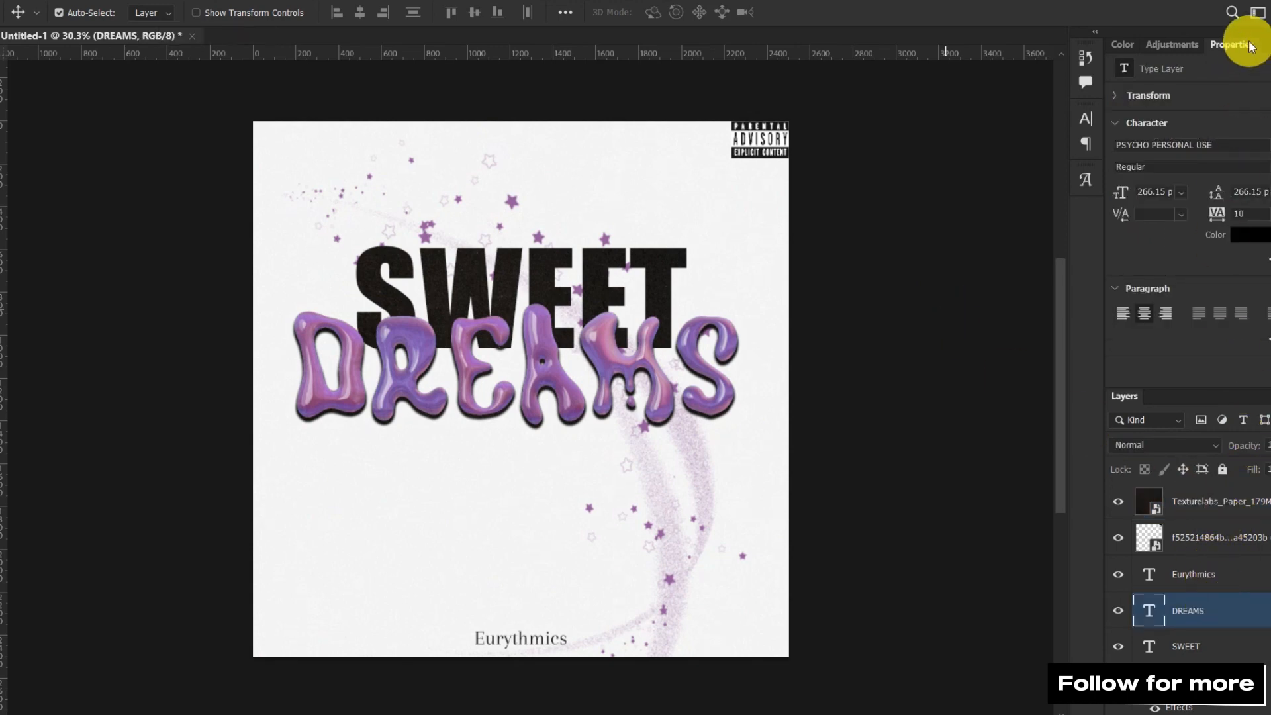
click(1174, 45)
click(1237, 126)
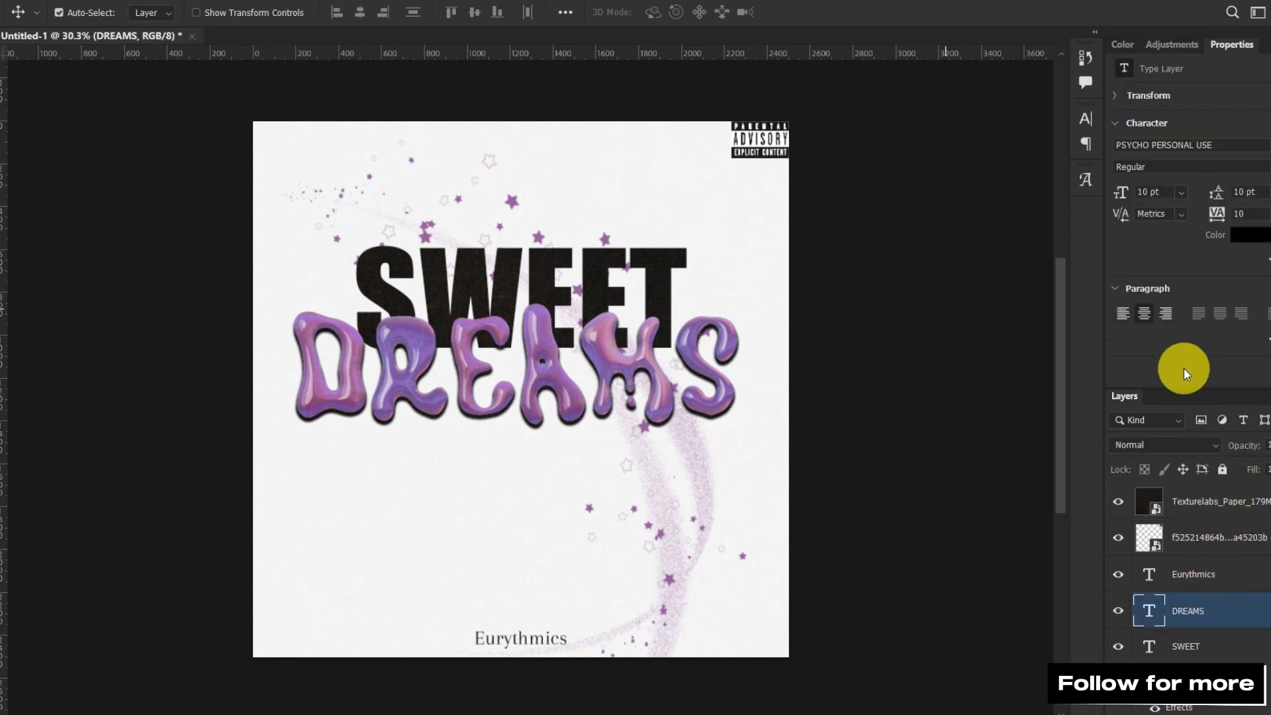
click(1180, 376)
- Open the DREAMS gradient map's gradient for editing and expand the COSMIC GRADIENTS preset group with its all4designer subfolder
scroll(696, 360, down, 1)
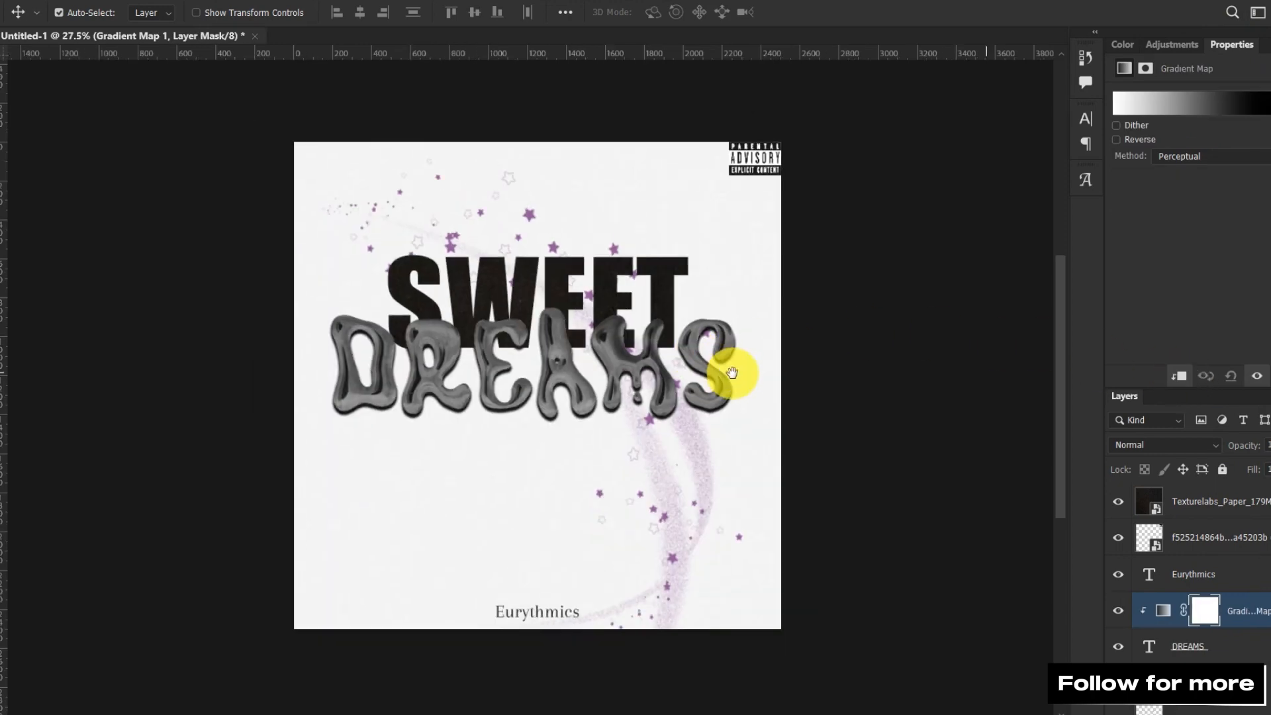
drag(732, 369, 528, 355)
scroll(511, 340, up, 1)
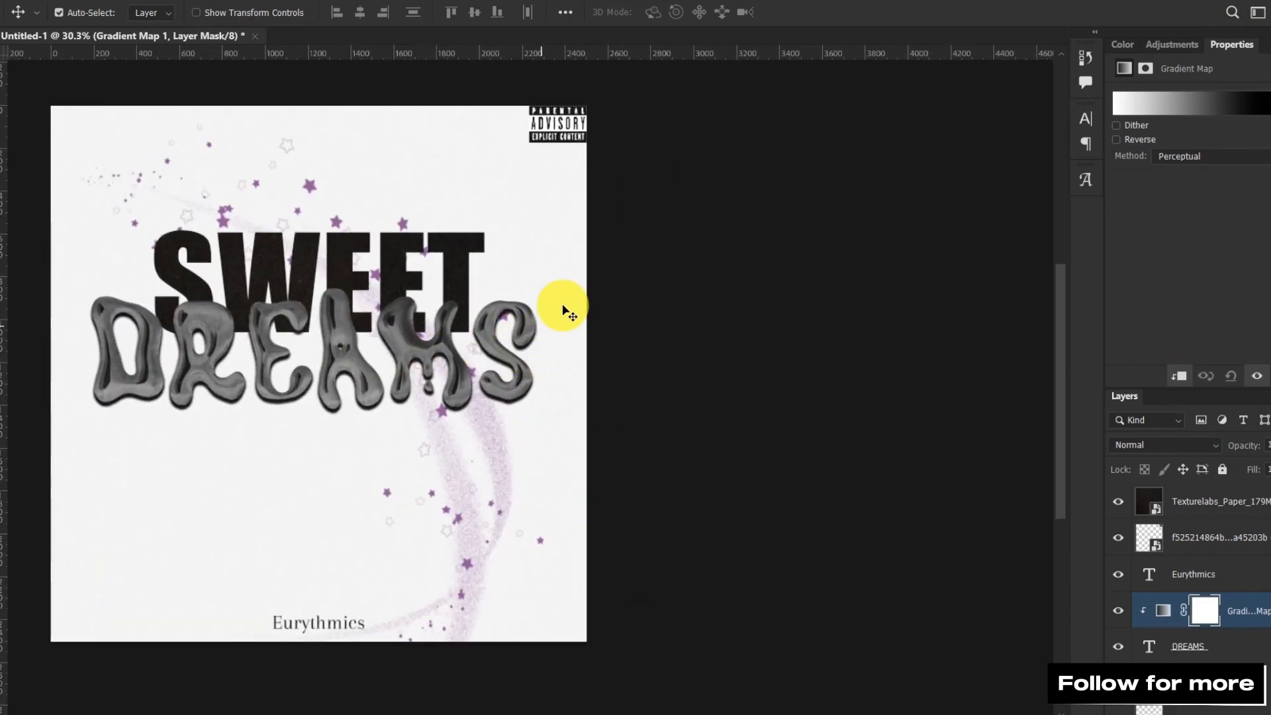
click(1139, 101)
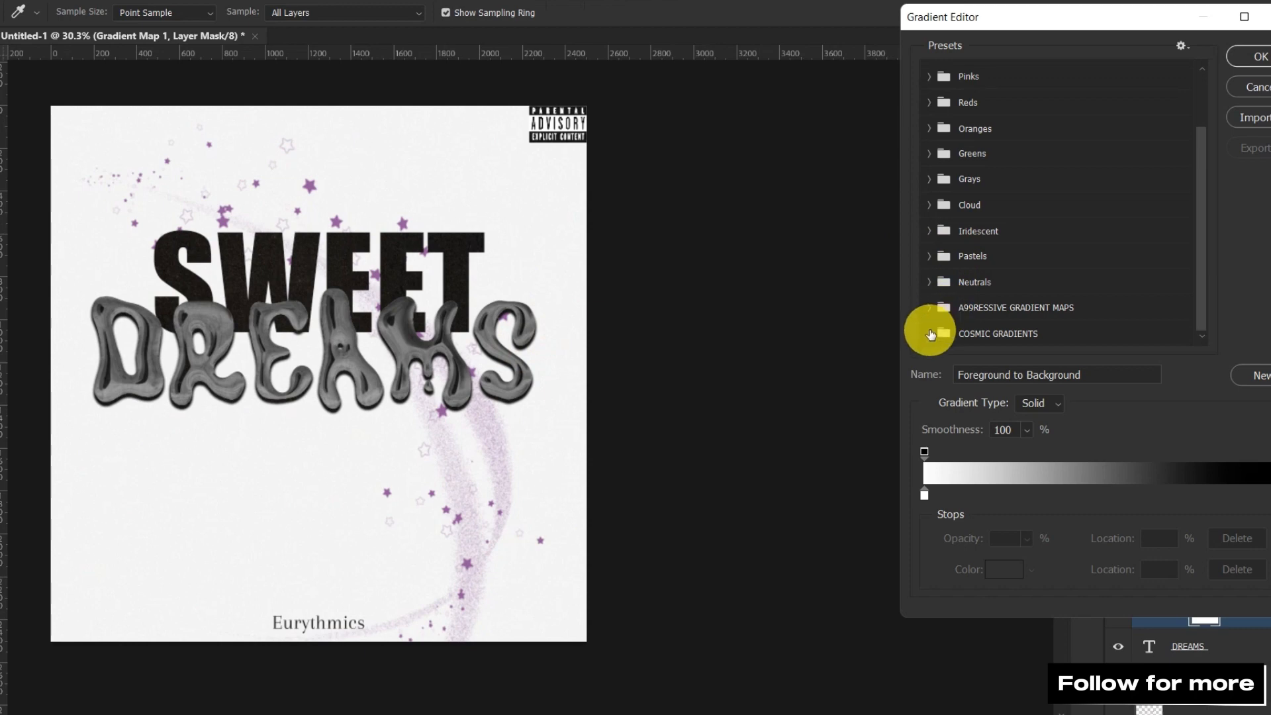
click(928, 333)
click(947, 334)
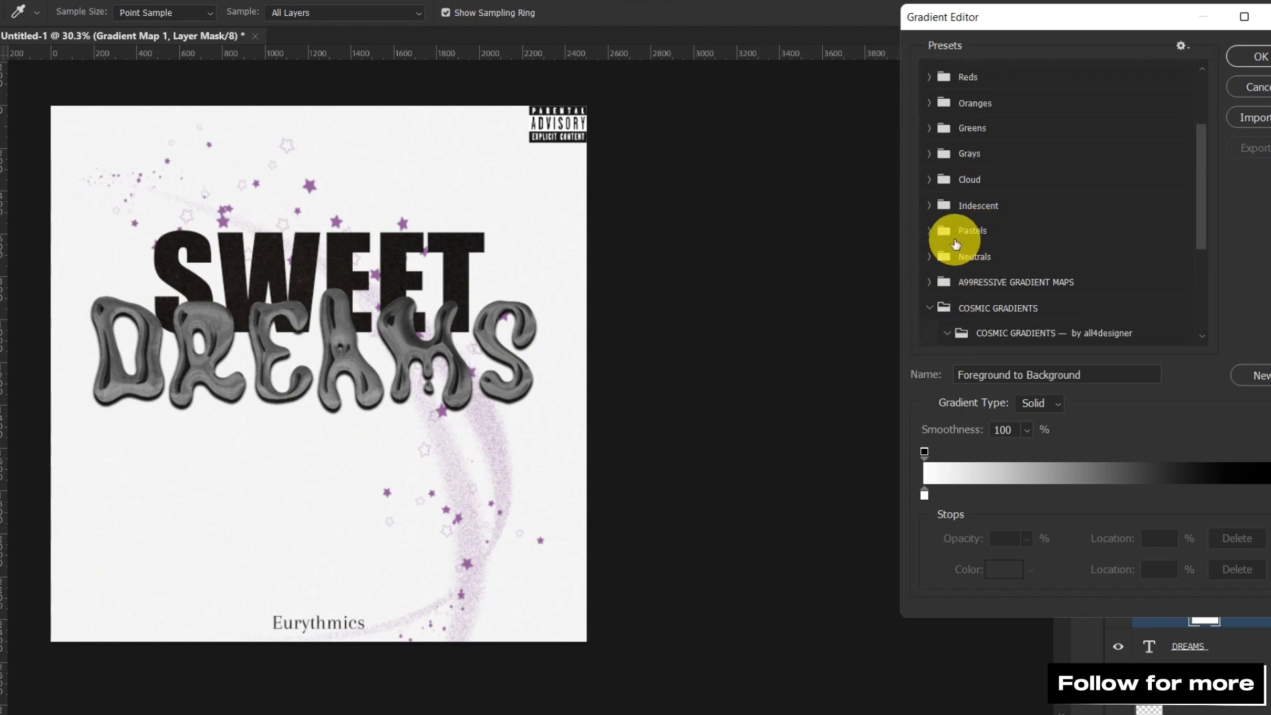
scroll(964, 236, down, 1)
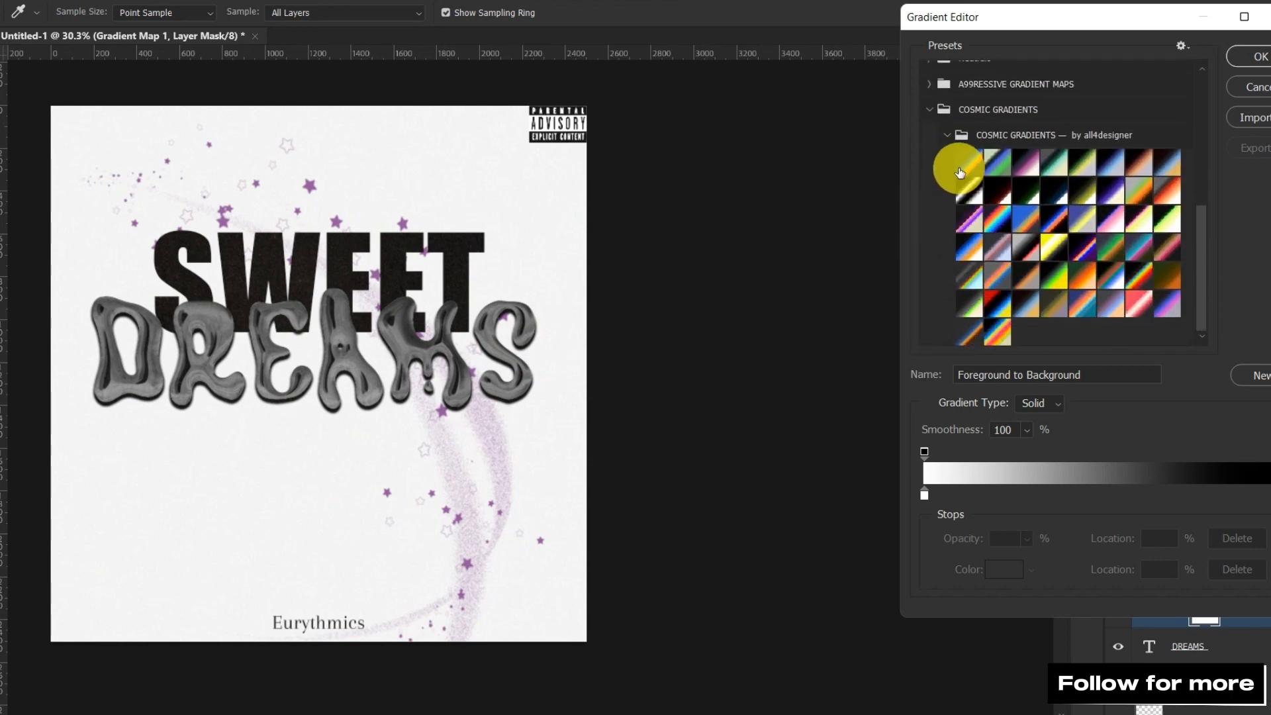
- Try out successive Cosmic Gradients presets on the DREAMS lettering, including green, copper, blue and orange ones
click(964, 165)
key(Right)
key(Right)
key(Right)
key(Right)
key(Right)
key(Right)
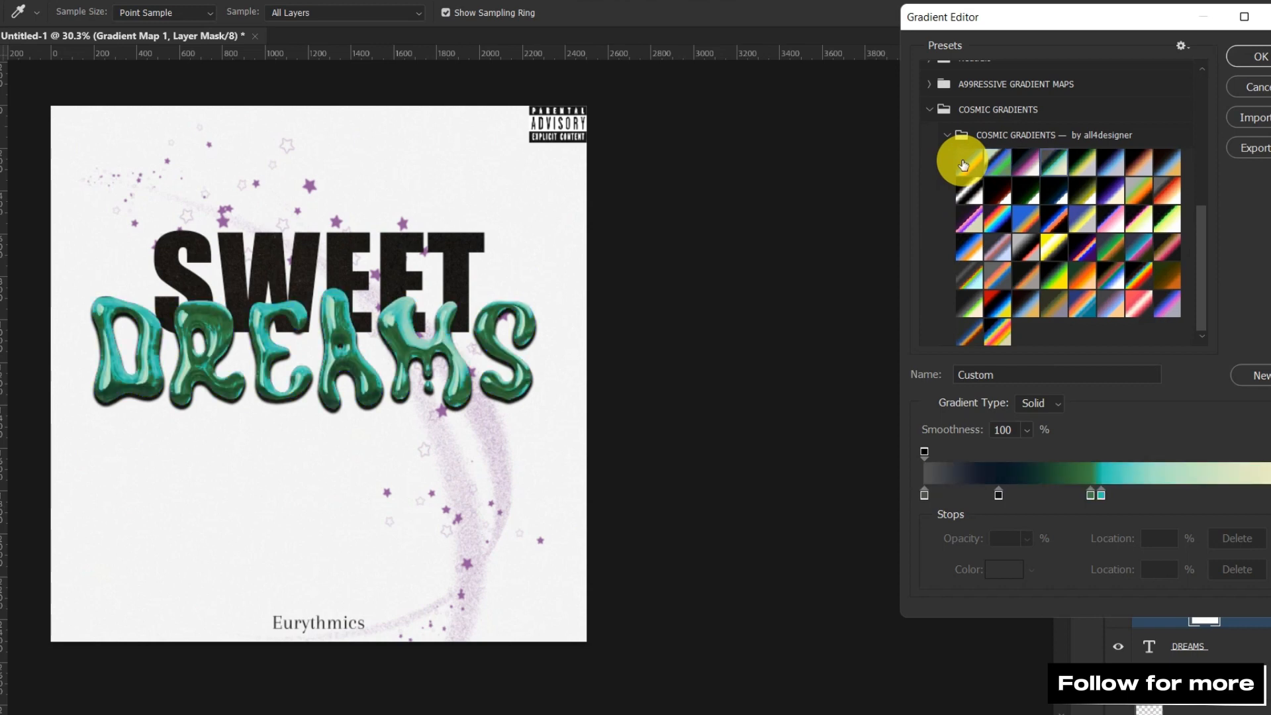
key(Right)
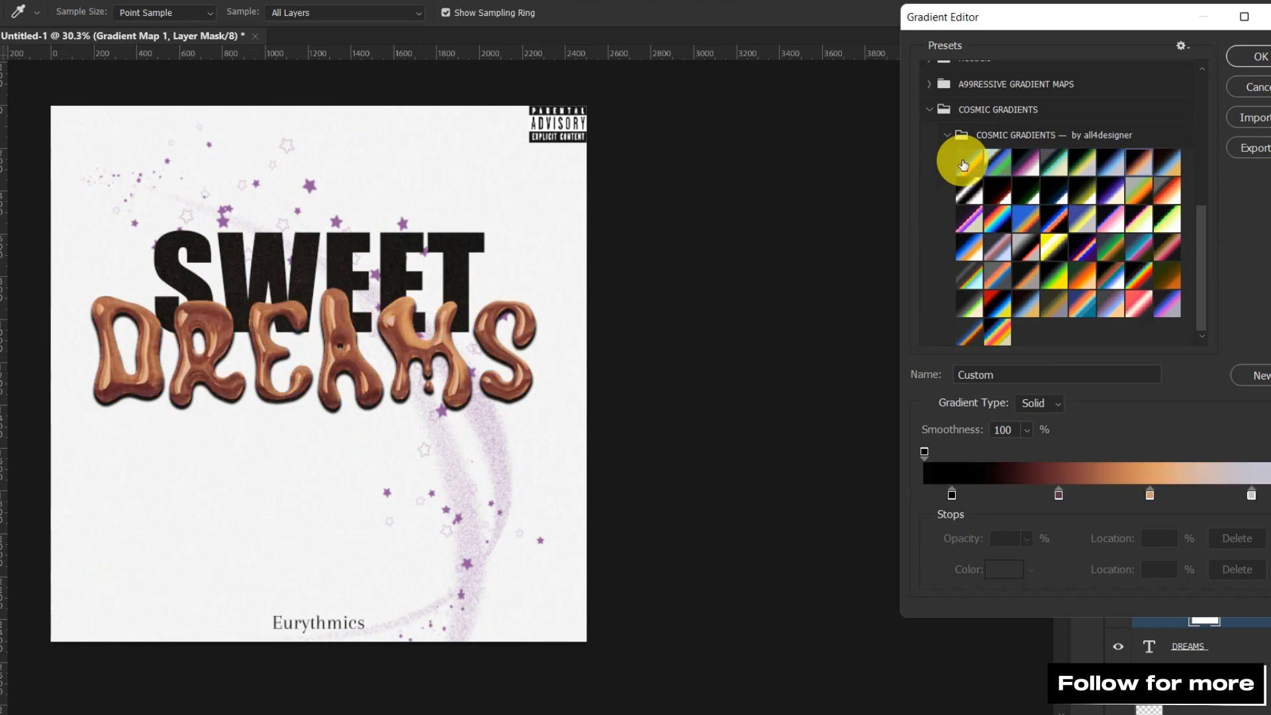
key(Right)
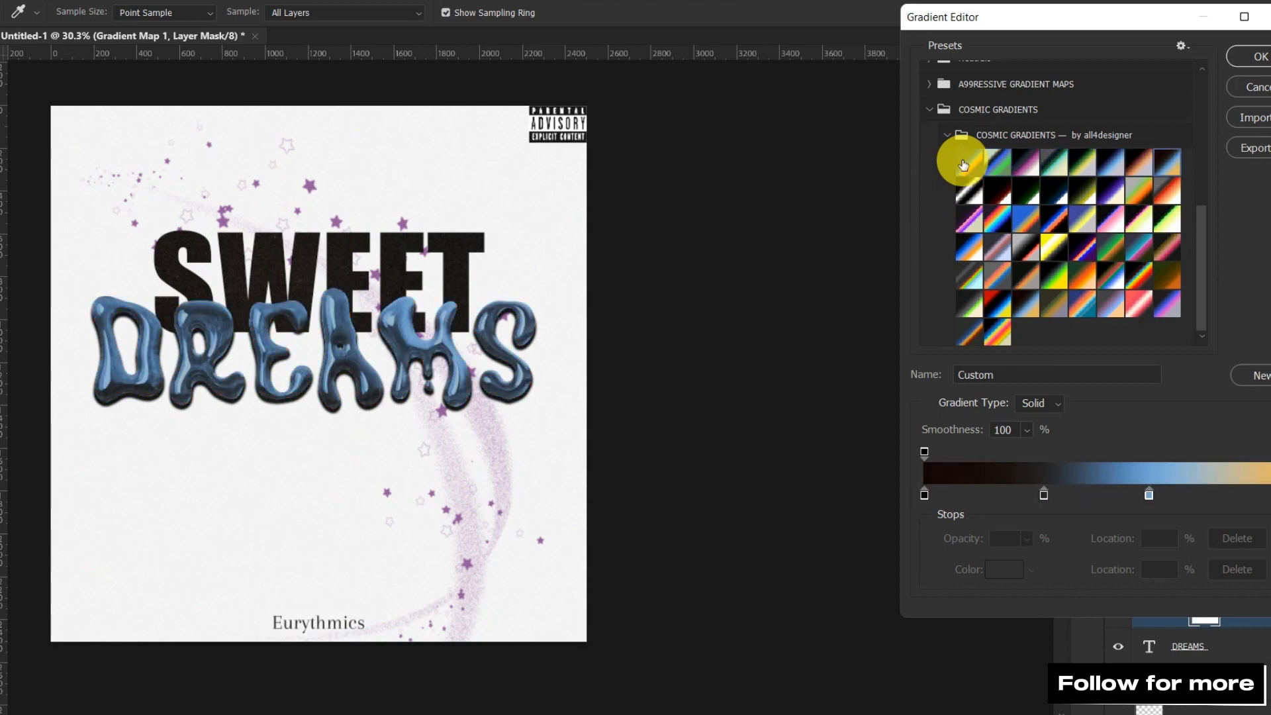
key(Right)
key(Right)
key(Right)
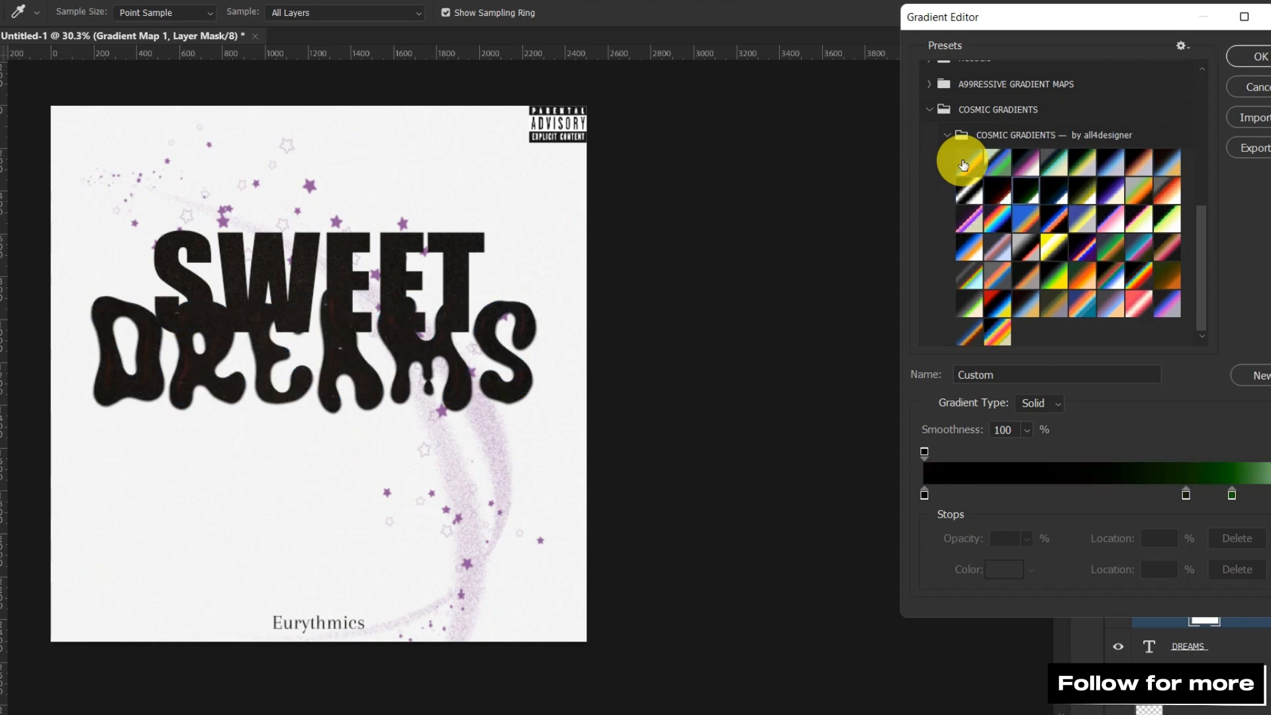
key(Right)
key(Right)
key(Right)
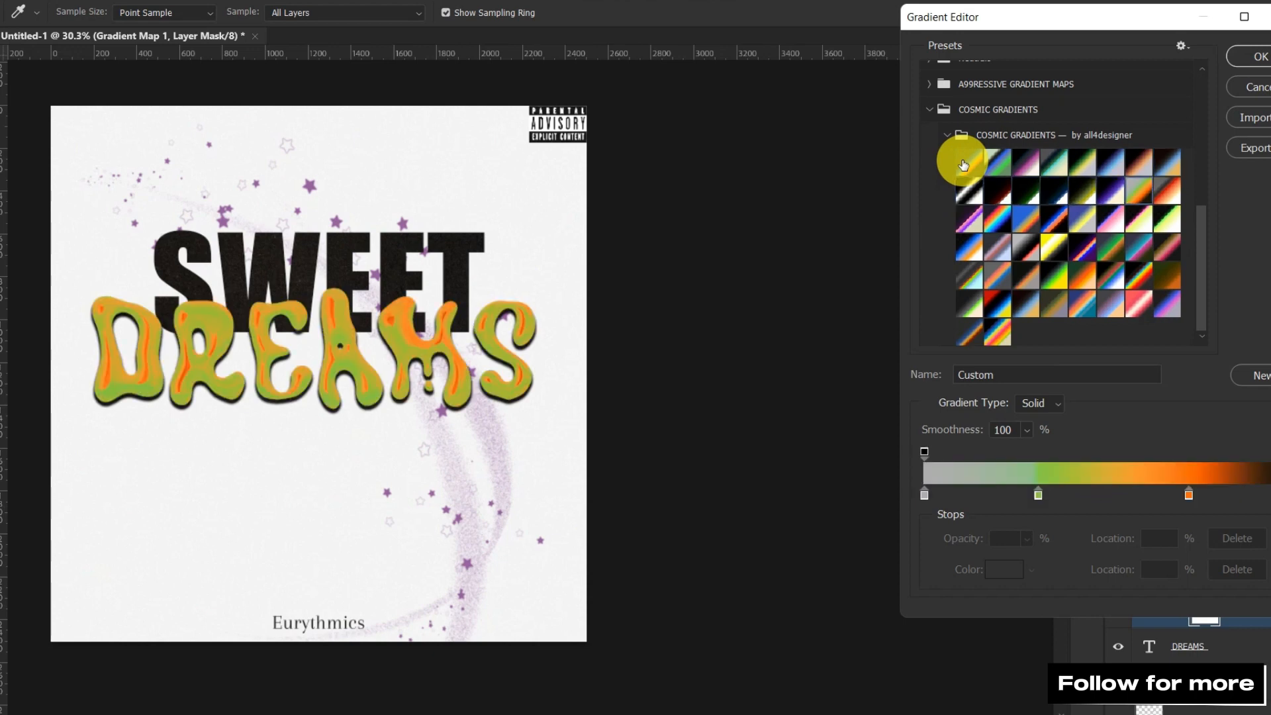
- Go back through the Cosmic Gradients presets and apply the black-to-blue-to-lilac one to the DREAMS gradient map
key(Left)
key(Left)
key(Left)
key(Left)
key(Left)
key(Left)
key(Left)
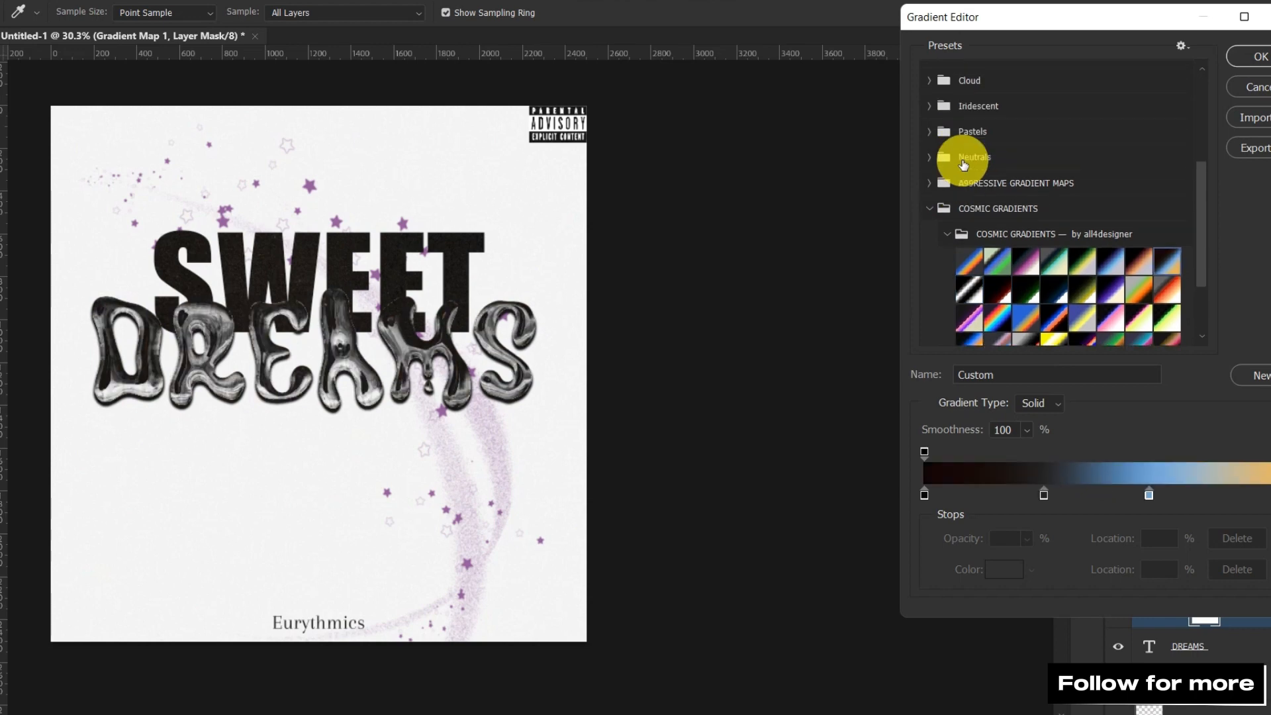
key(Left)
key(Left)
key(Right)
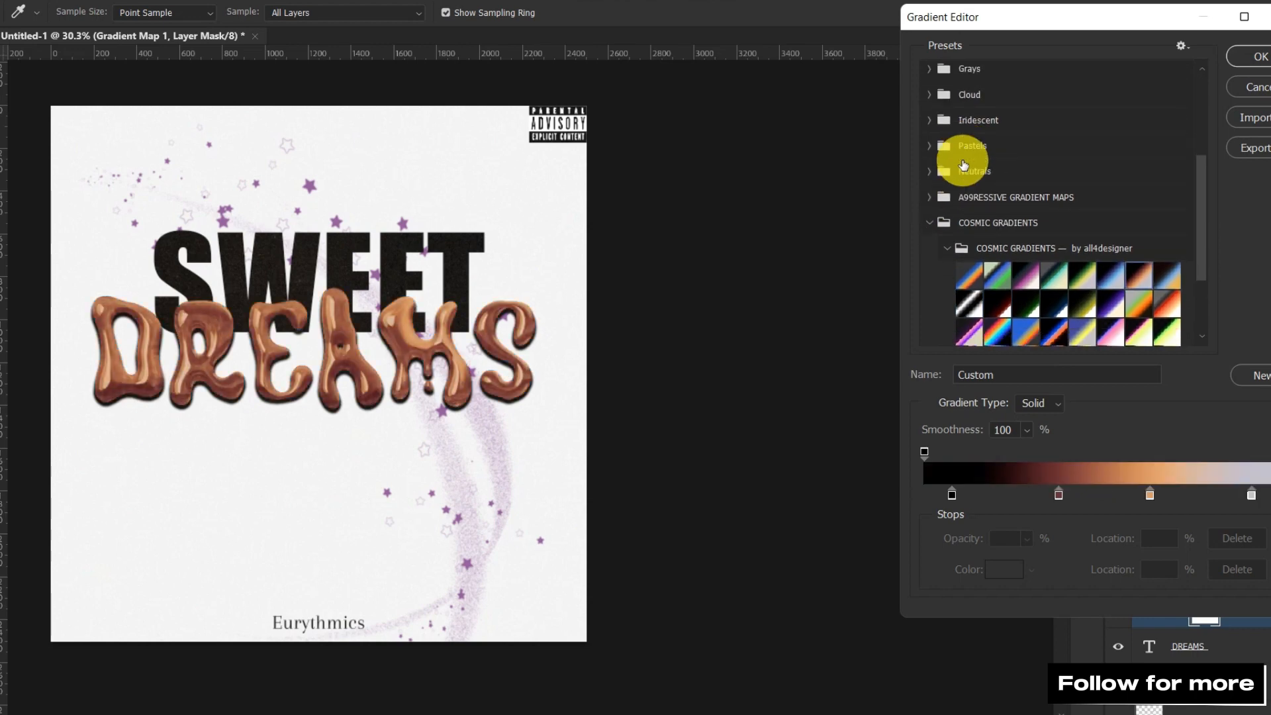
key(Left)
key(Return)
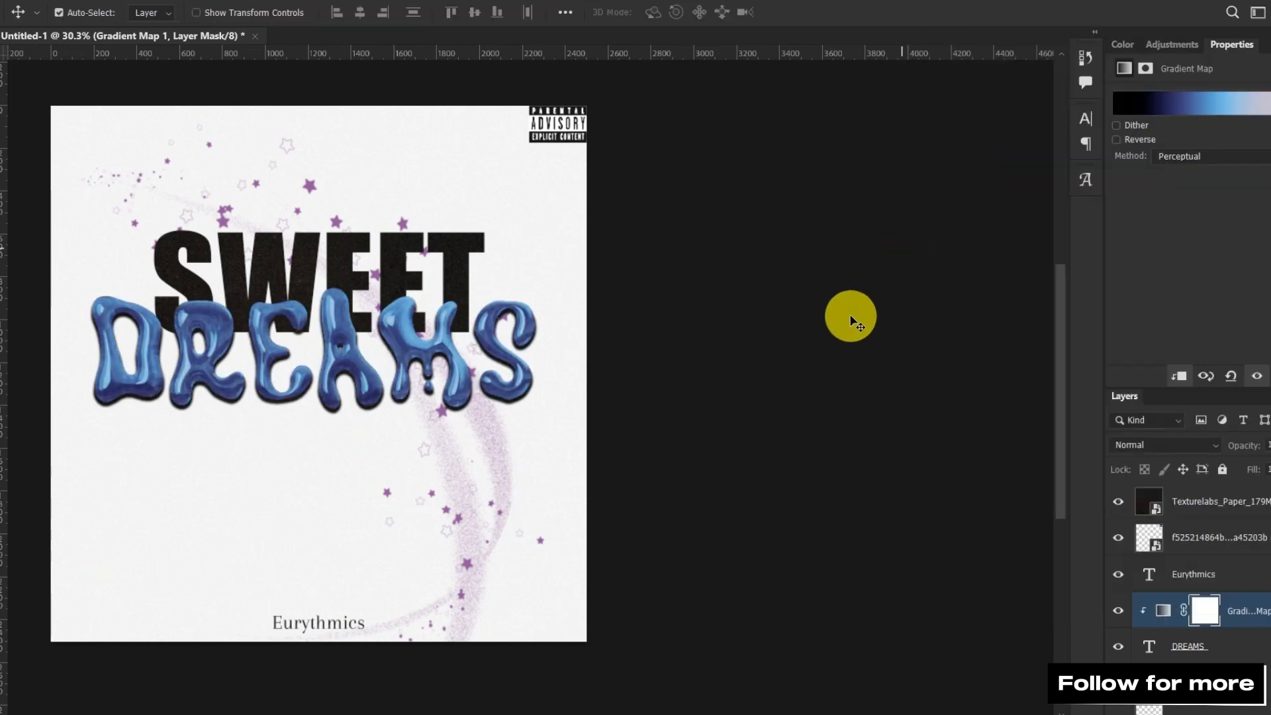
- Look through the layer stack for the star swirl layer and check it by toggling its visibility off and on
scroll(1243, 596, down, 2)
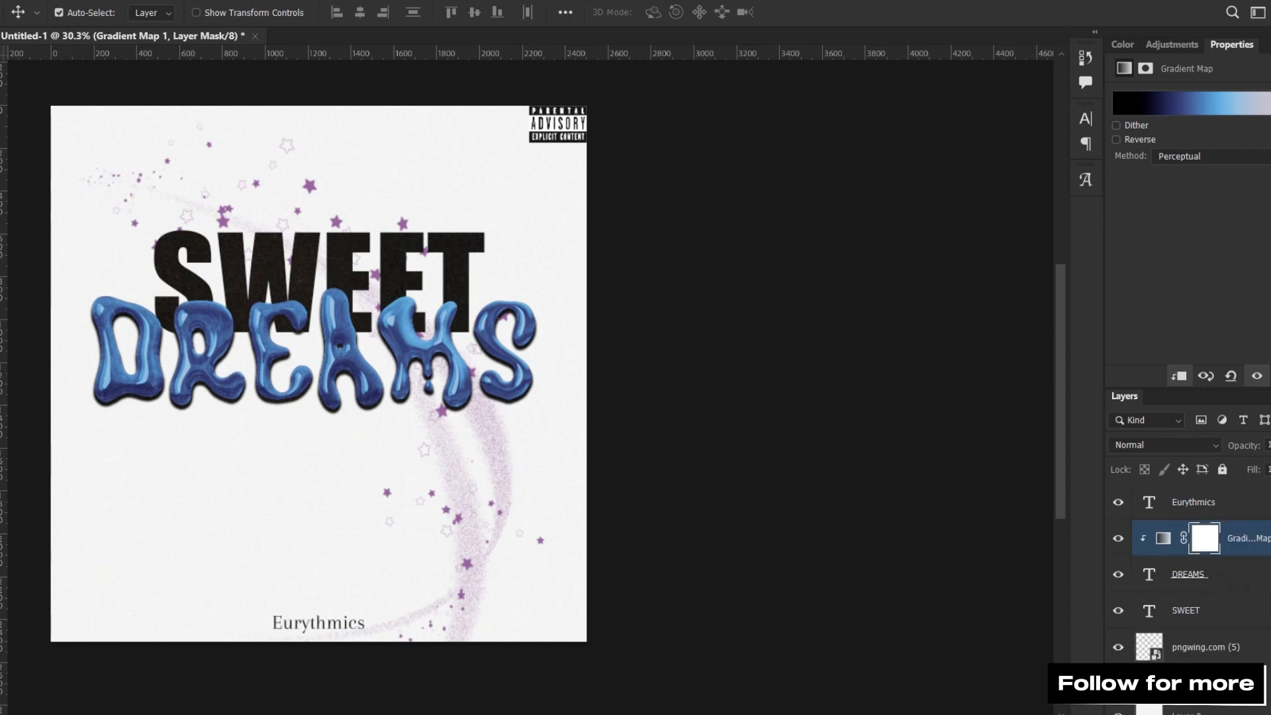
scroll(1249, 580, up, 1)
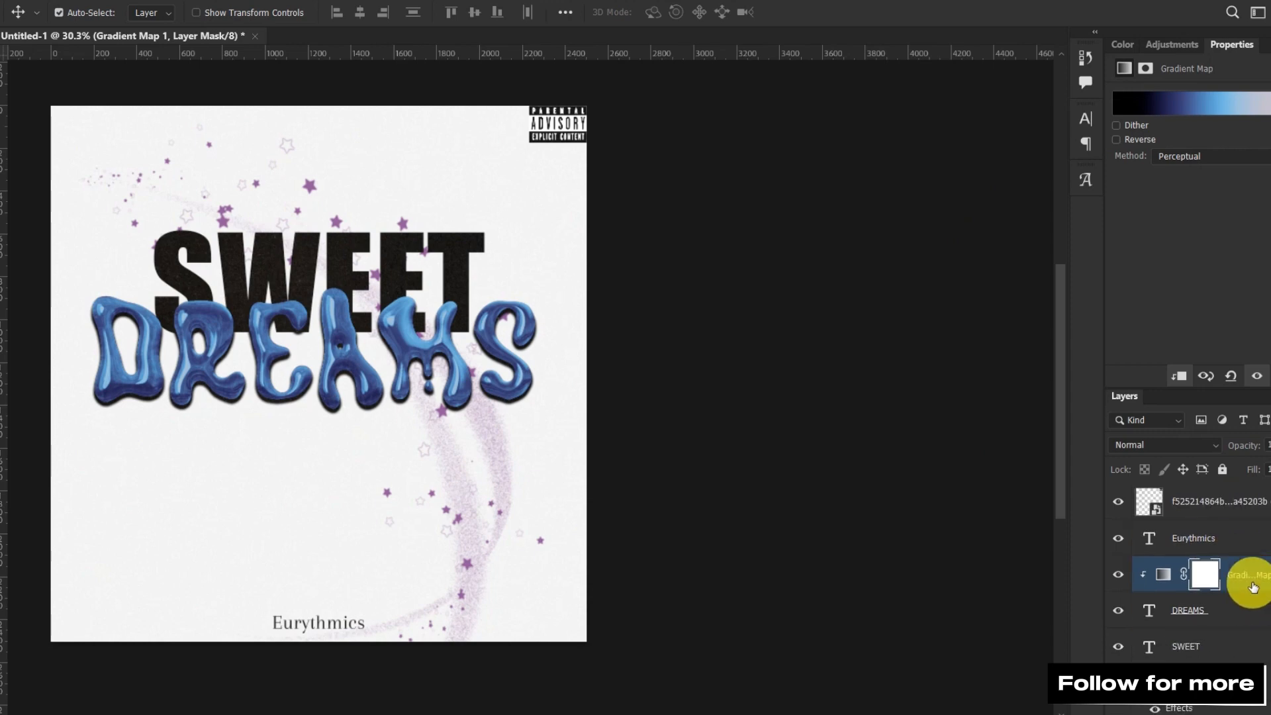
click(1261, 502)
scroll(1248, 526, up, 1)
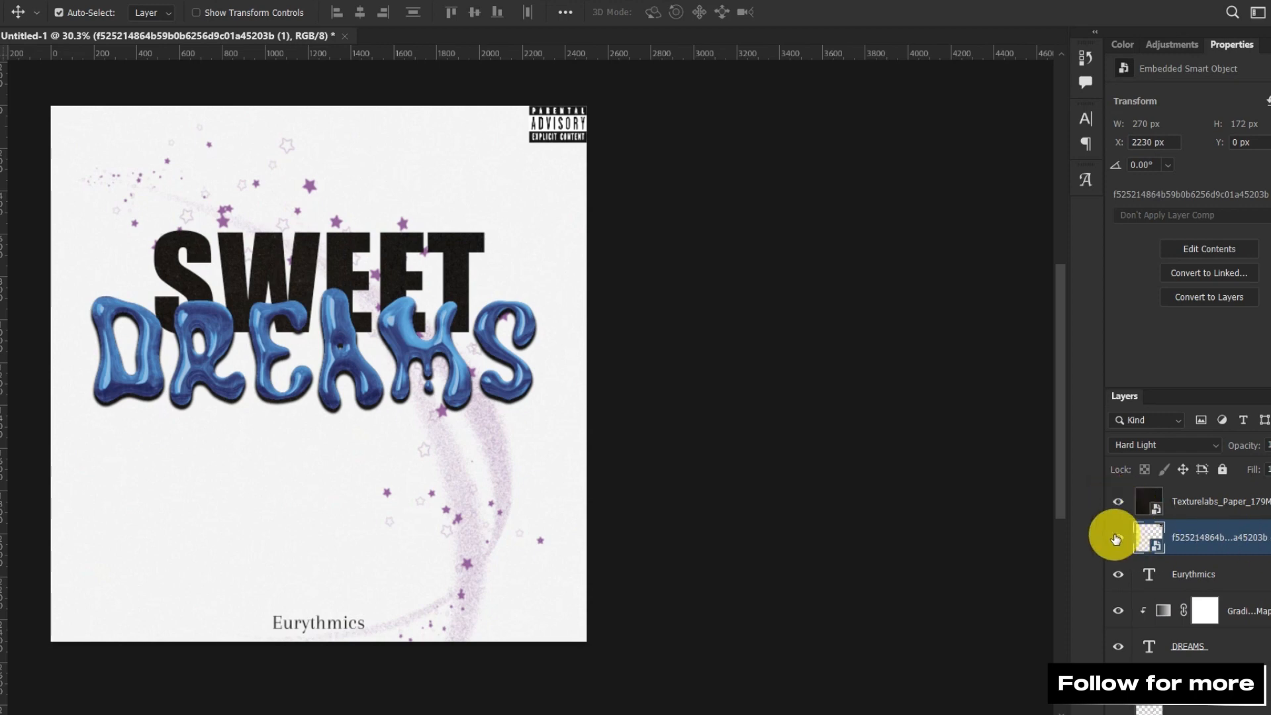
scroll(1160, 587, down, 1)
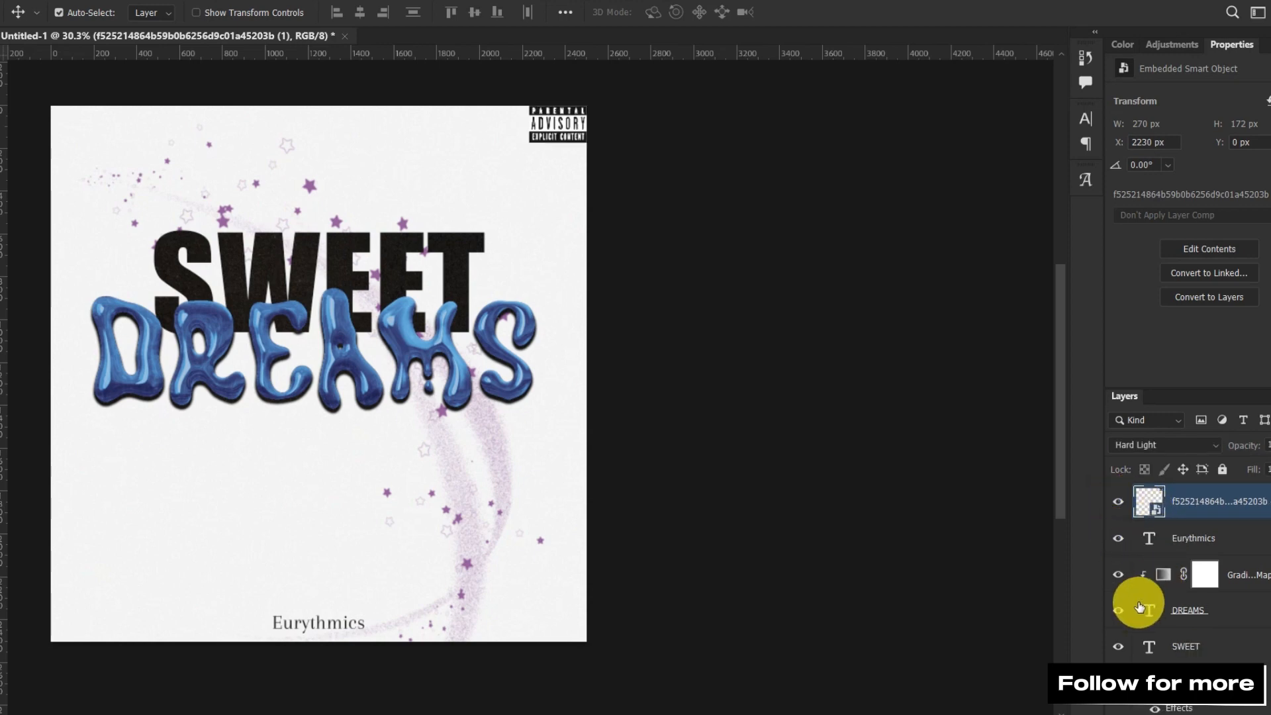
scroll(1131, 641, down, 1)
click(1119, 647)
click(1126, 645)
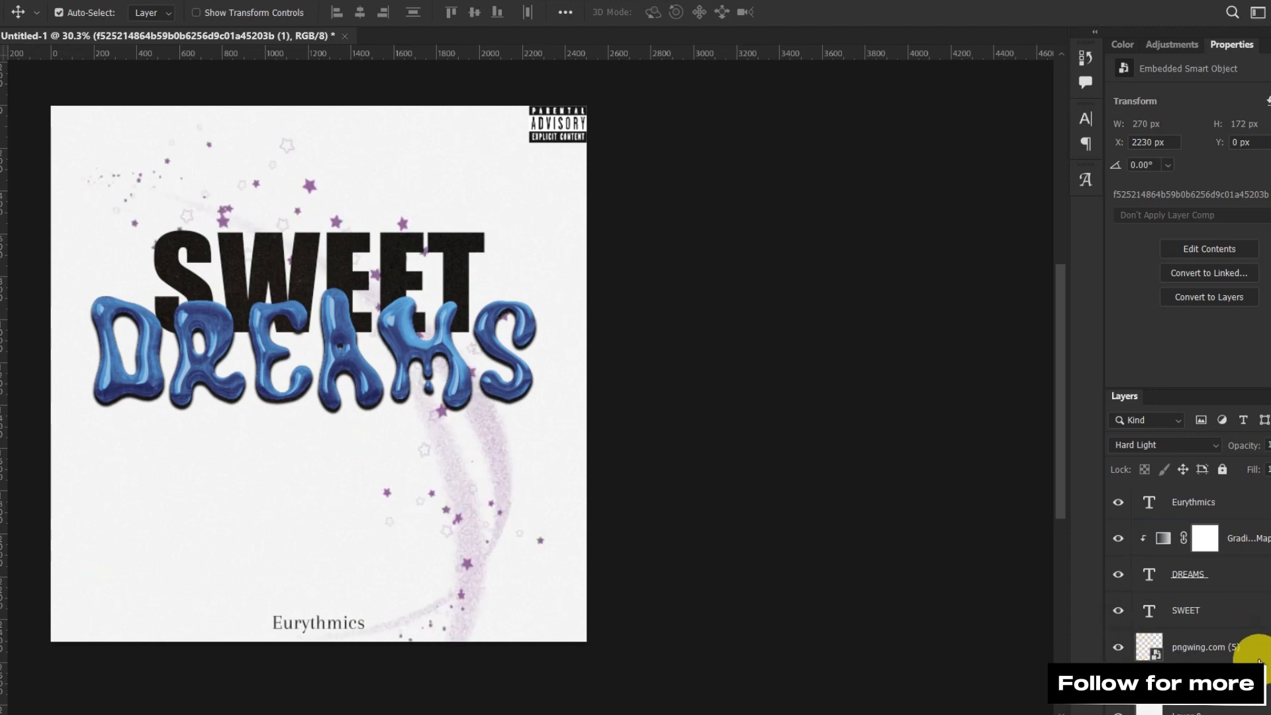
- Change the star swirl's Color Overlay to light blue 8cbcde, sampled from the DREAMS lettering
scroll(1230, 655, down, 1)
click(1236, 655)
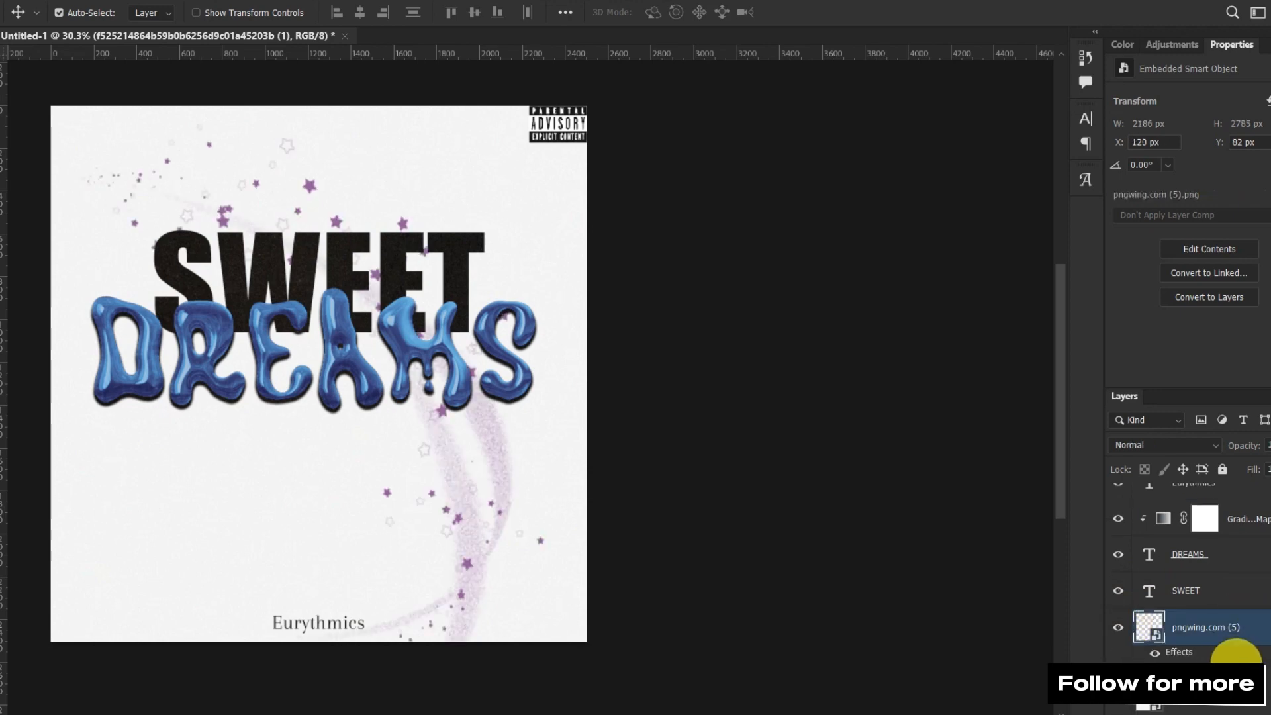
double_click(1236, 656)
click(1039, 171)
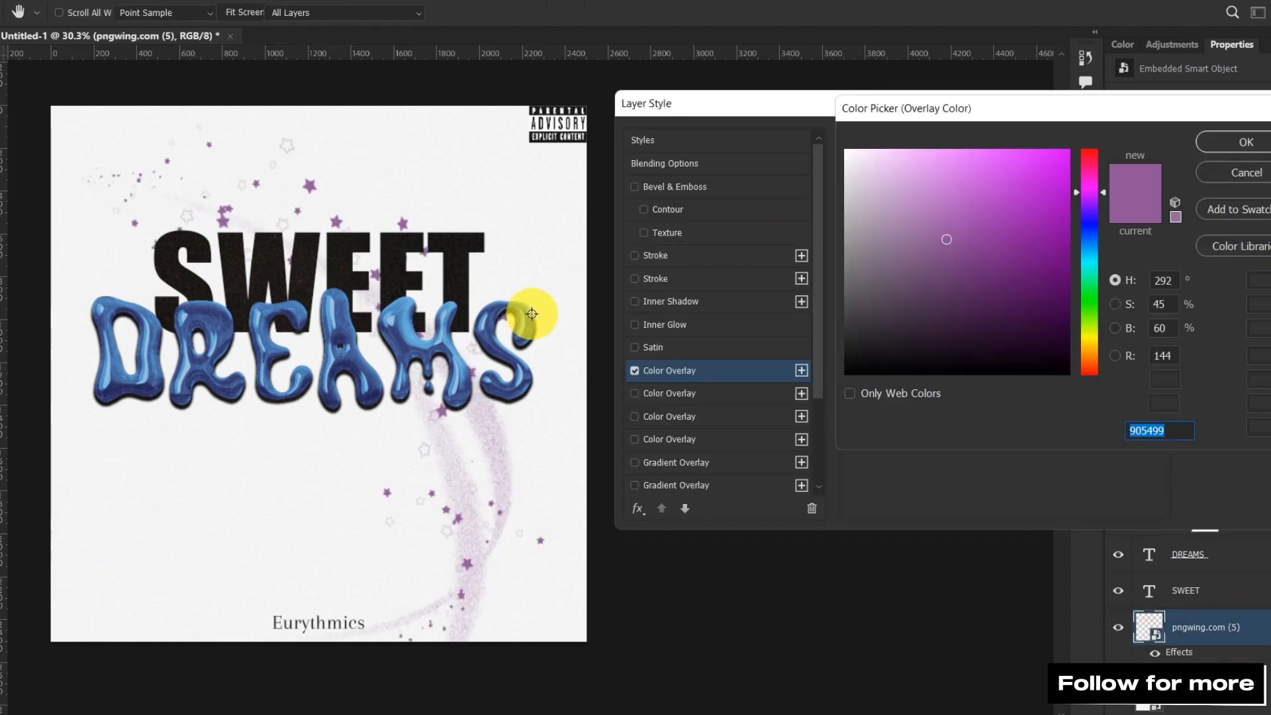
click(441, 342)
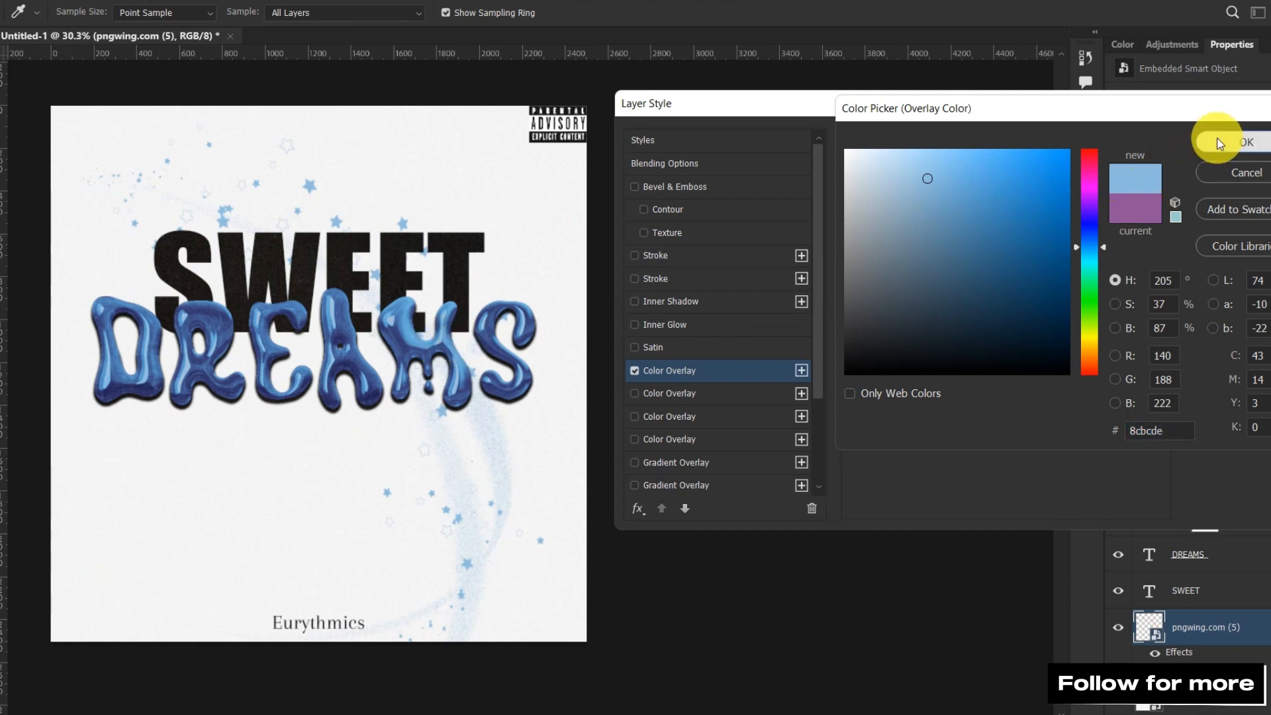
click(1220, 143)
click(1231, 141)
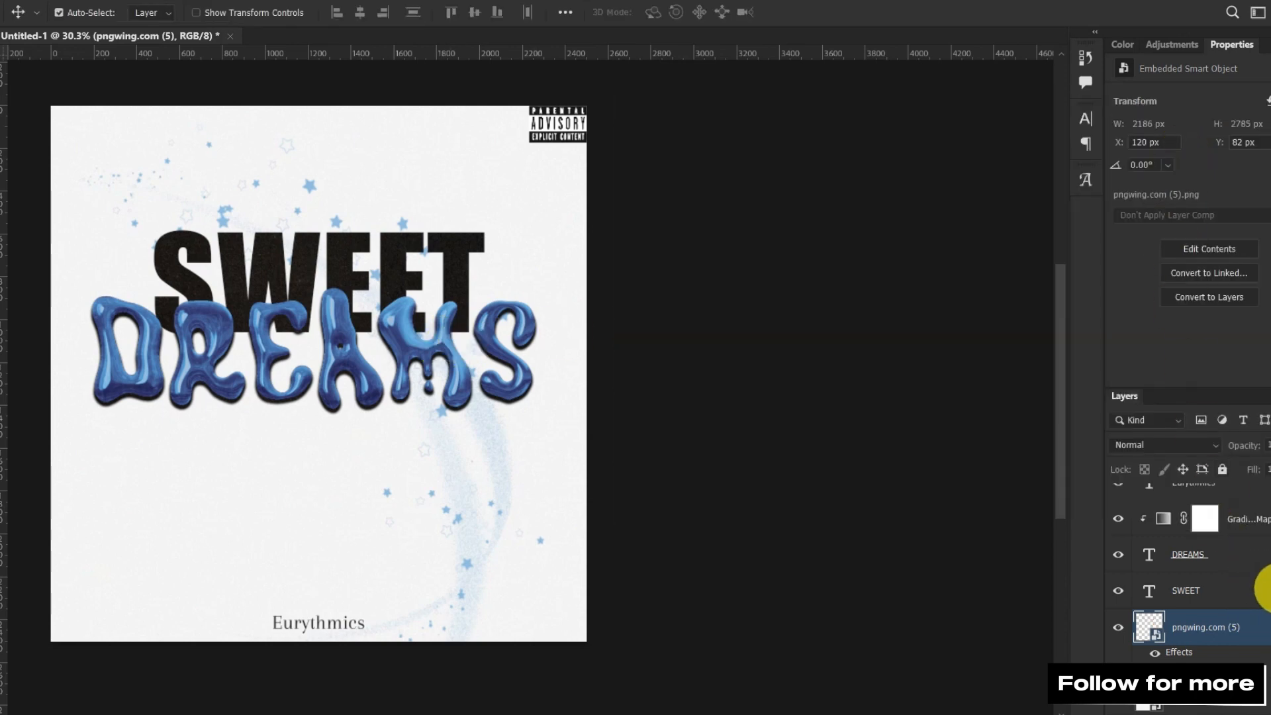
- Add a Color Overlay to the SWEET text layer in near-black 1f1f1f
double_click(1258, 590)
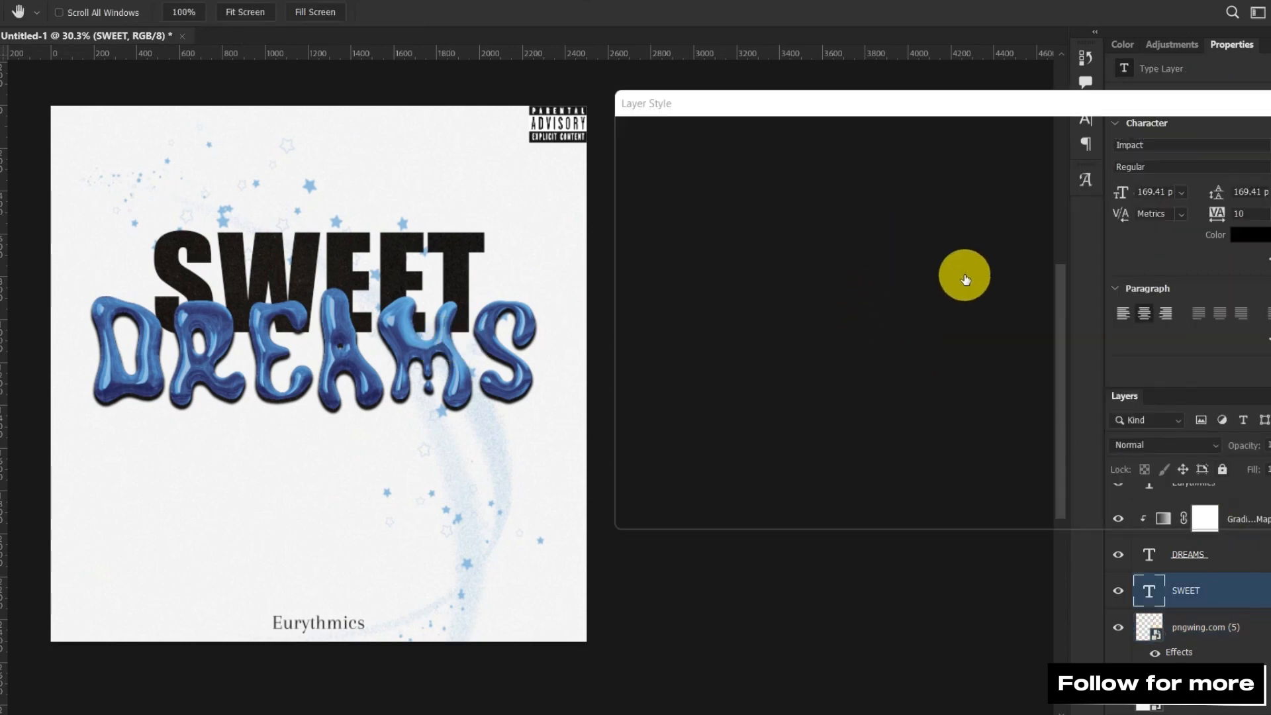
click(685, 366)
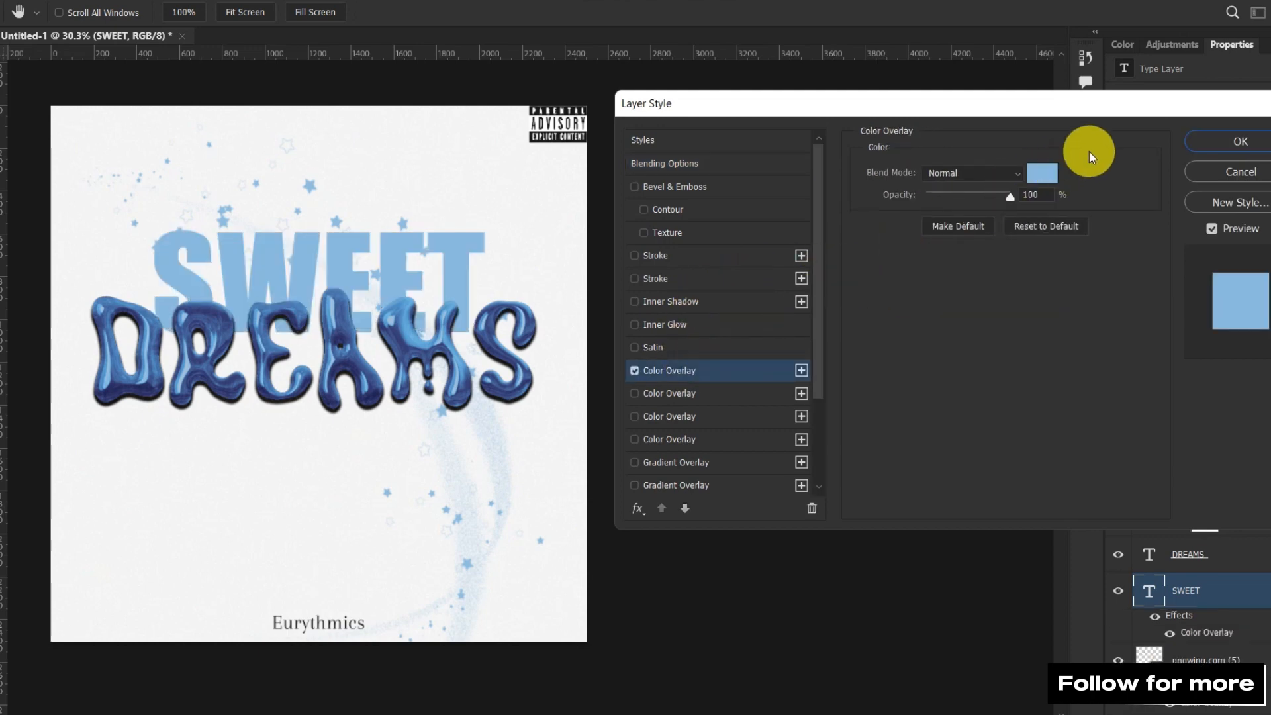
click(1039, 175)
drag(861, 293, 854, 348)
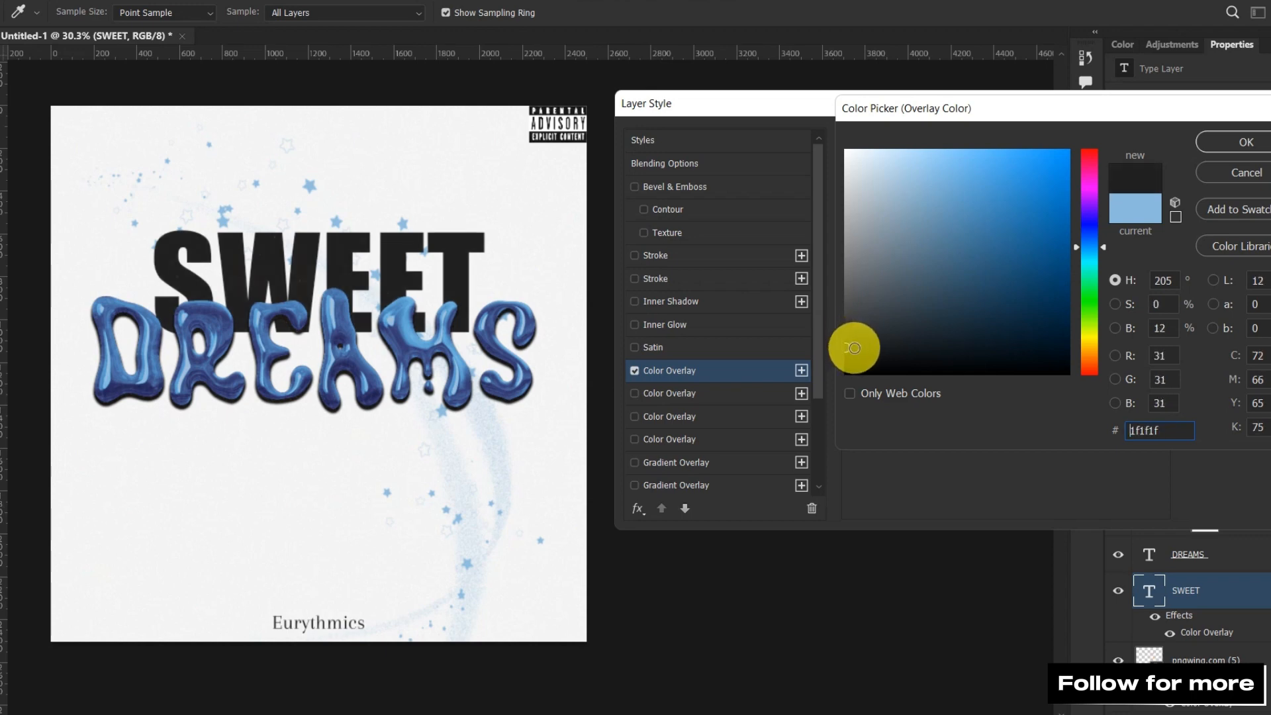
click(1226, 145)
click(1241, 132)
- Deselect the layer and examine the recoloured cover as a whole and the DREAMS lettering up close
drag(749, 276, 914, 272)
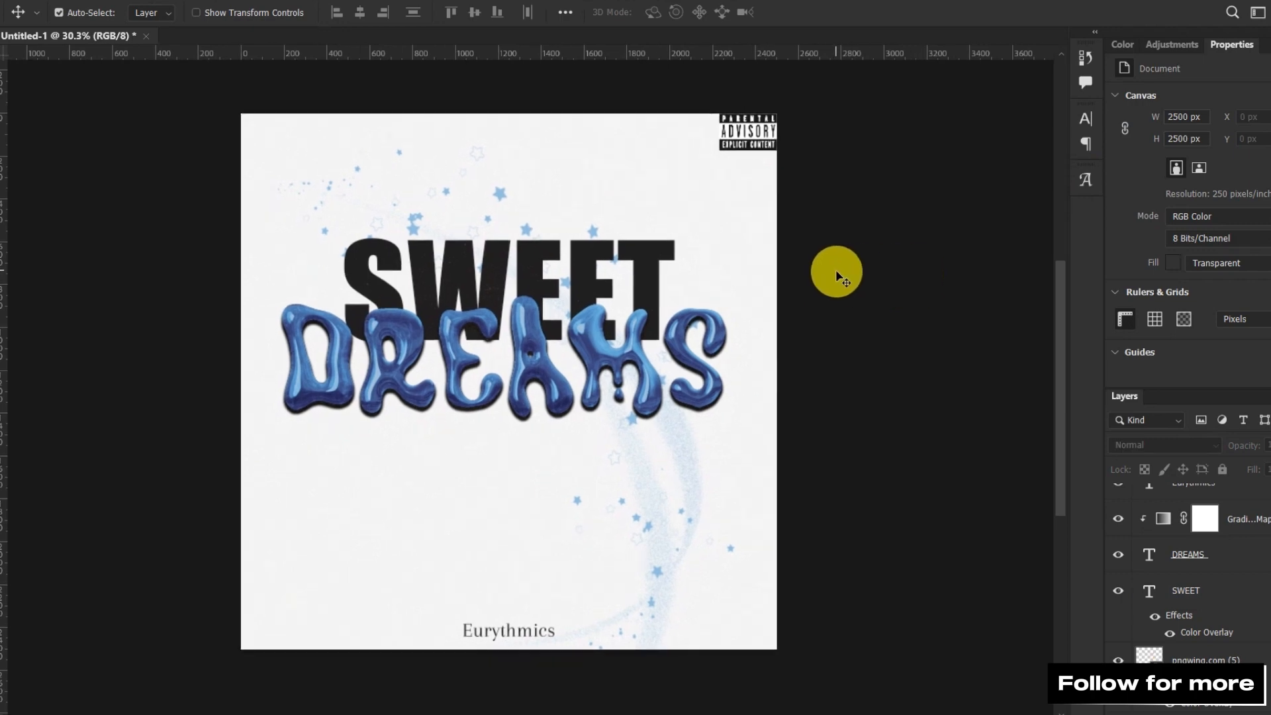
scroll(837, 271, up, 1)
scroll(836, 271, down, 1)
drag(845, 250, 843, 267)
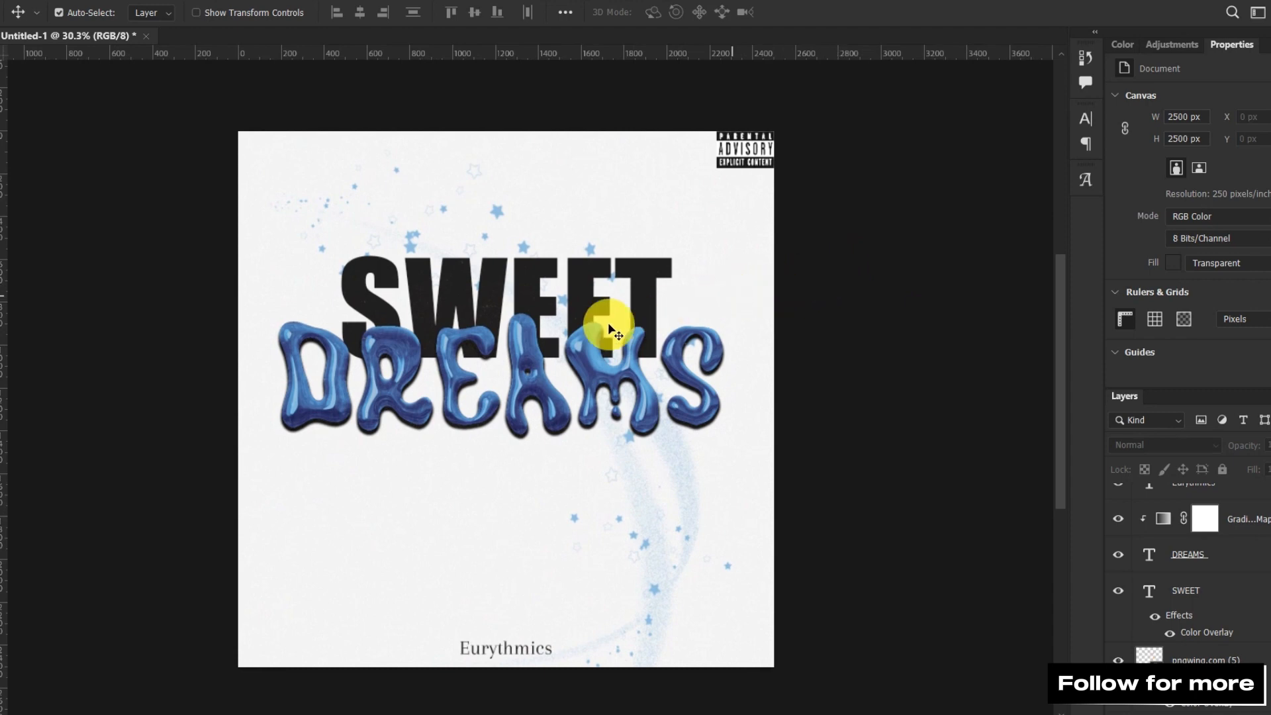
scroll(610, 329, up, 8)
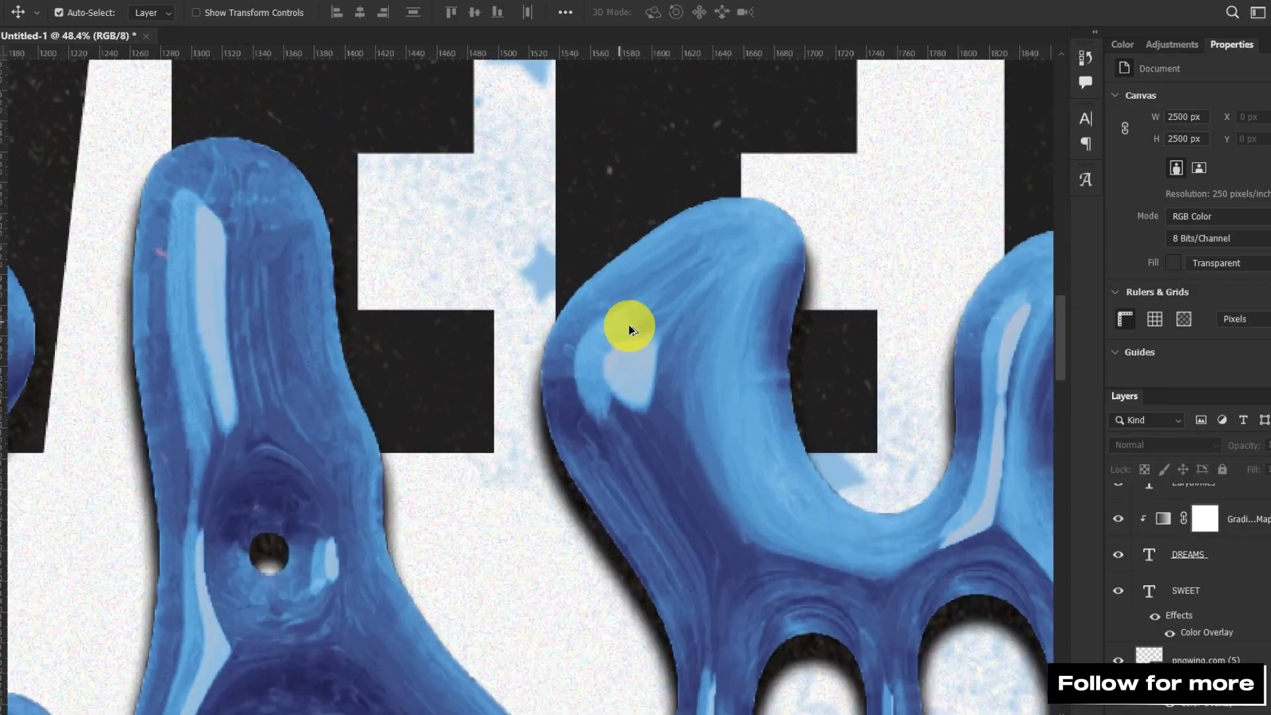
scroll(641, 329, down, 8)
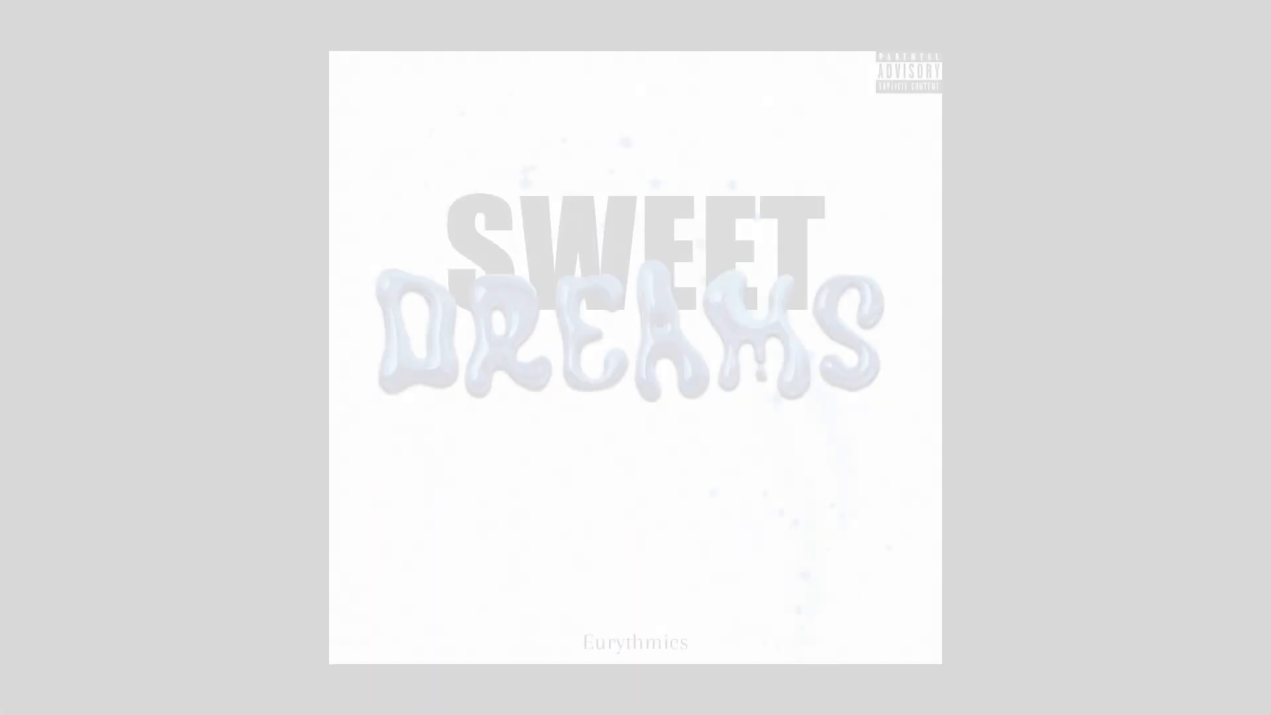